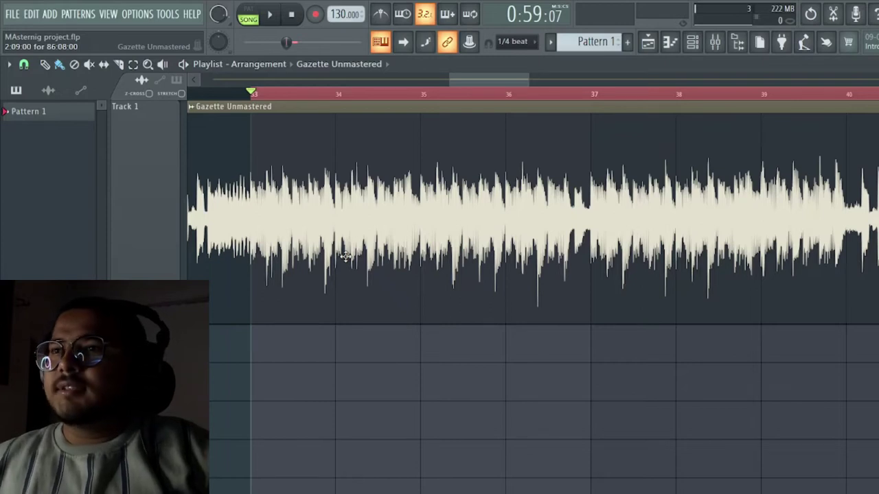
Play back the looped section of the Gazette Unmastered track between bars 33 and 41 to hear it unprocessed.
scroll(345, 255, "up", 2)
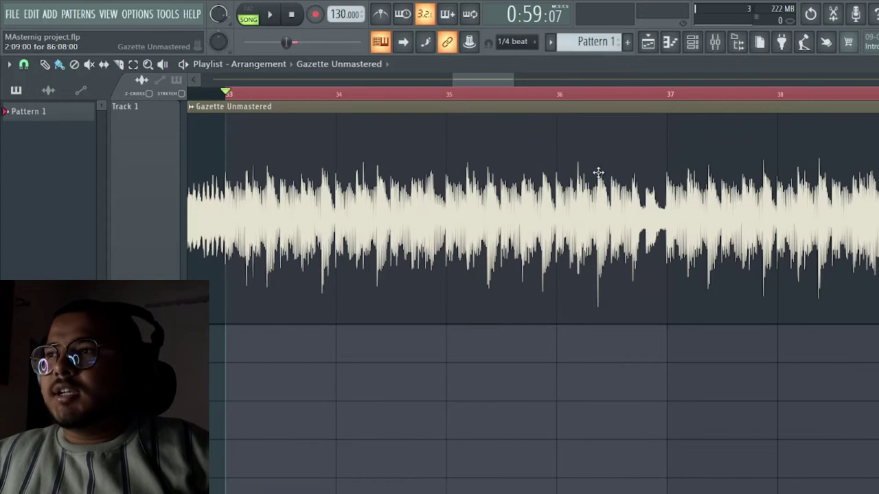
scroll(439, 193, "down", 2)
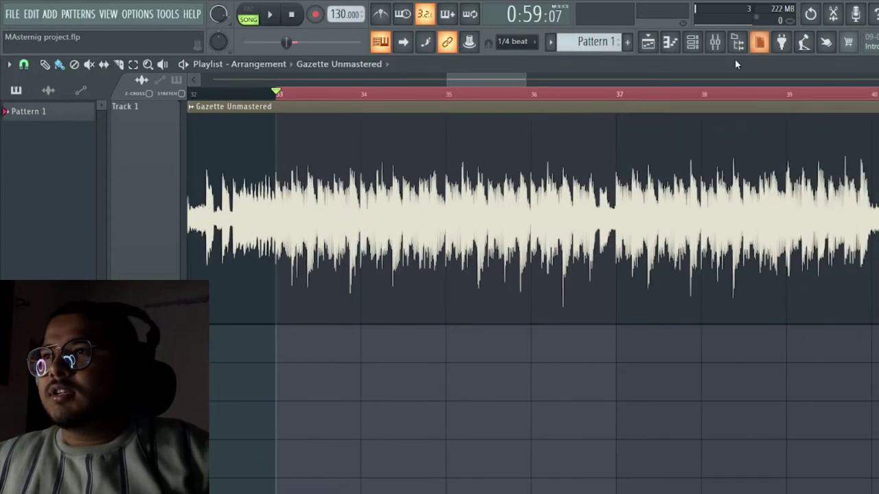
key("space")
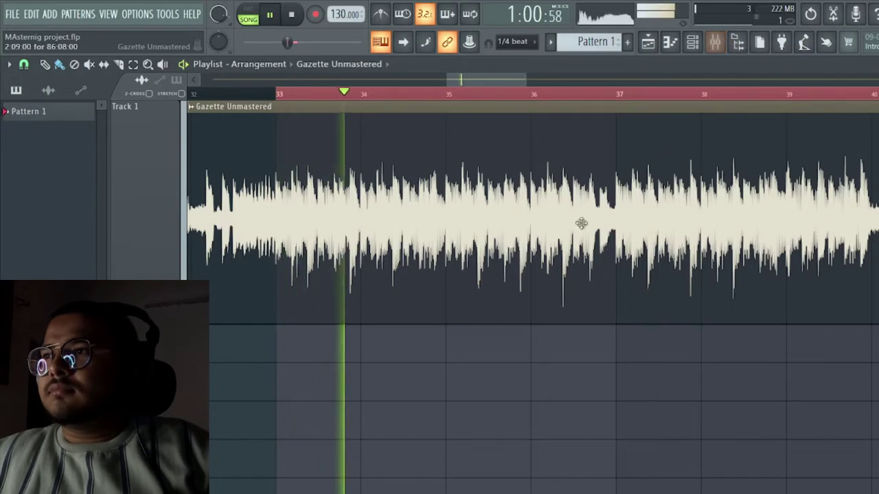
scroll(516, 247, "down", 1)
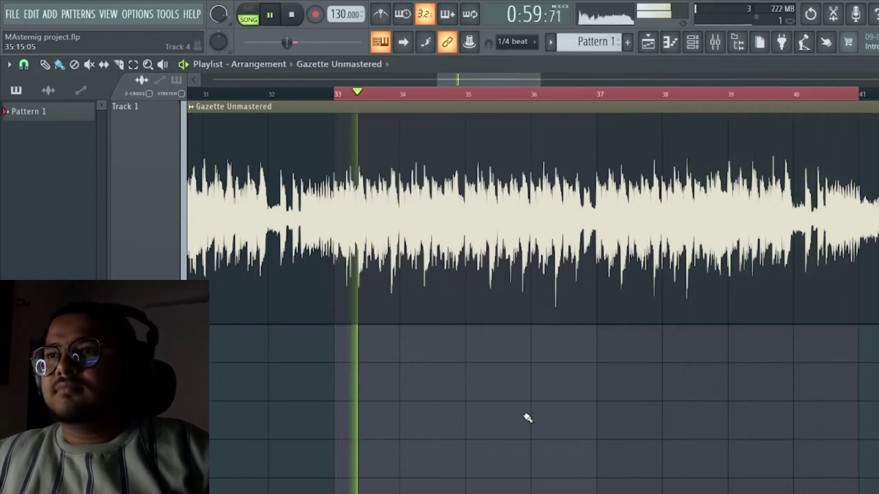
key("space")
scroll(527, 418, "down", 3)
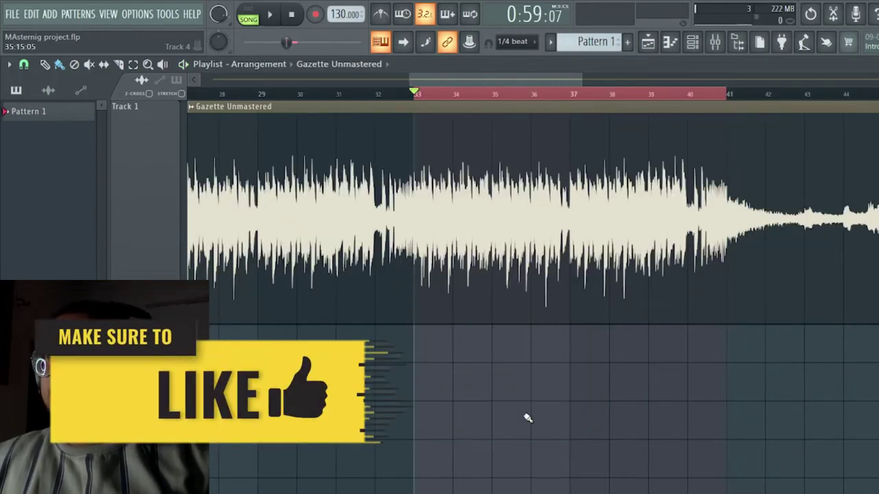
scroll(560, 250, "up", 2)
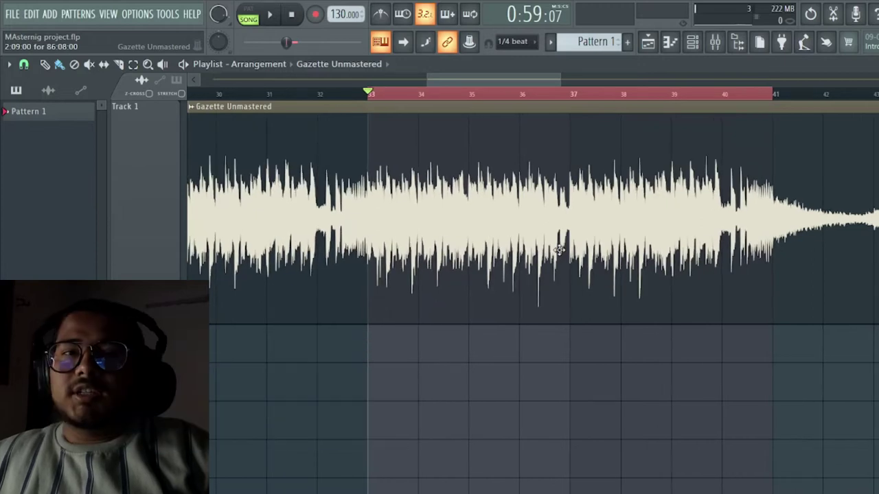
Enlarge the Fruity parametric EQ 2 window on the Master channel and load the 30Hz + 18kHz cut preset.
left_click(713, 55)
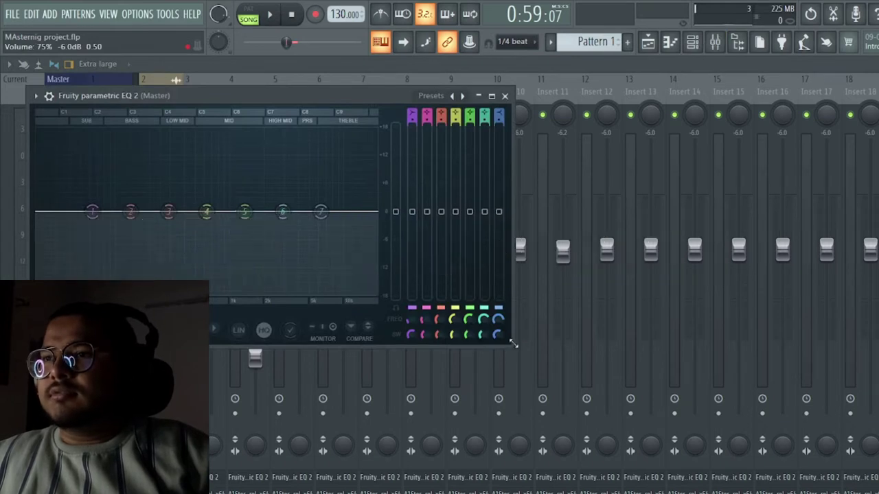
left_click_drag(516, 340, 851, 465)
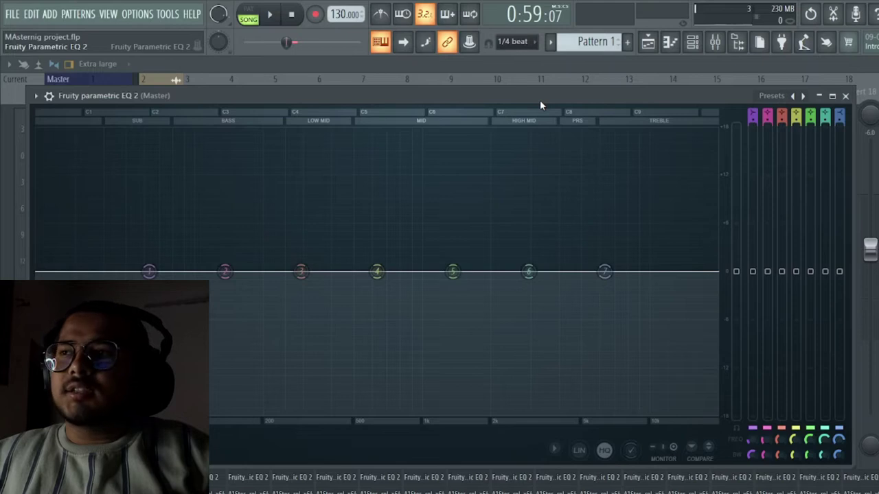
left_click(772, 95)
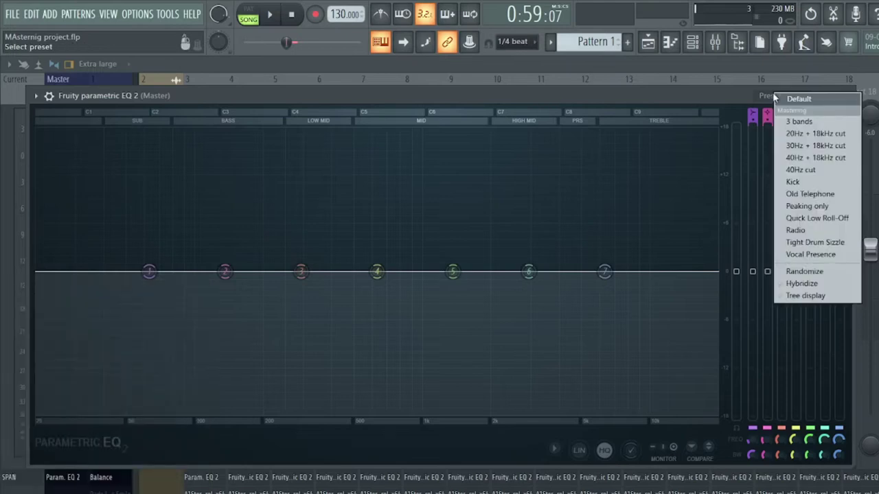
left_click(824, 146)
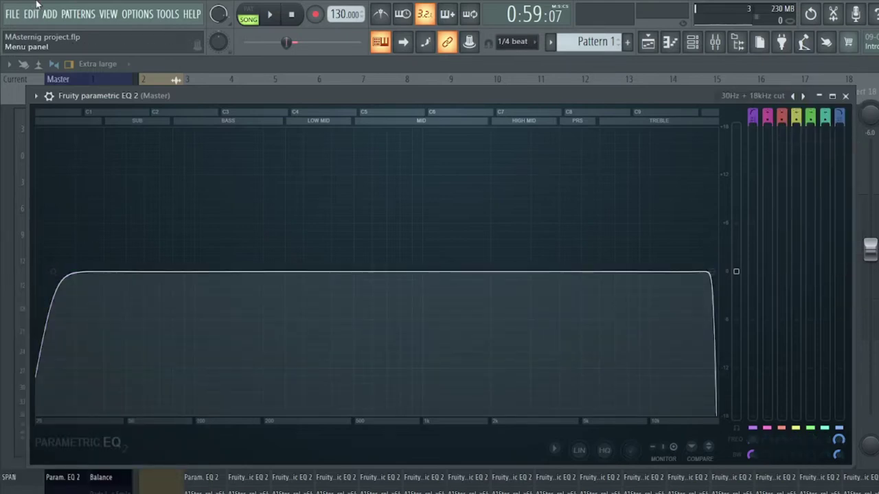
Shift the EQ's low cut slightly higher and its high cut slightly lower in frequency, and close the EQ.
left_click_drag(50, 273, 60, 271)
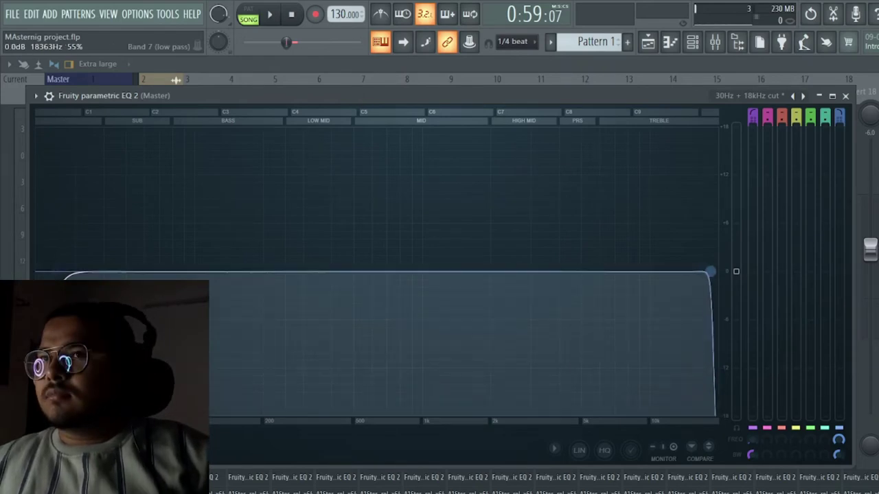
left_click_drag(710, 272, 707, 272)
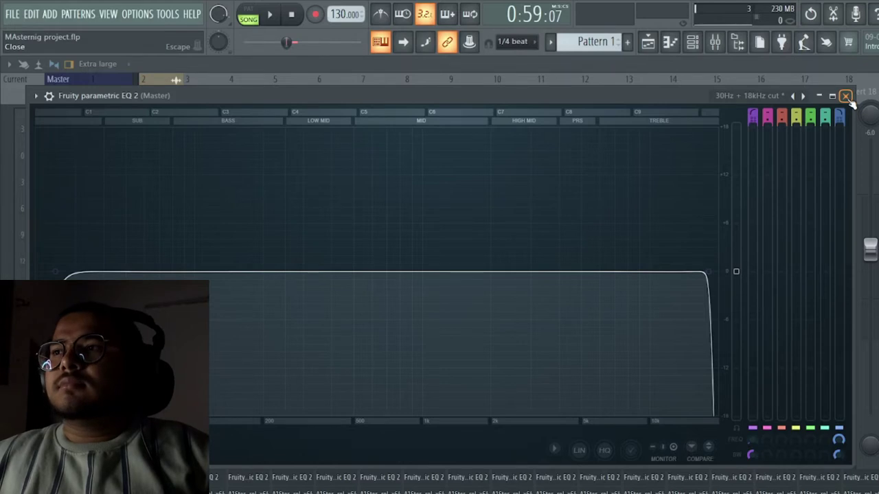
left_click(846, 96)
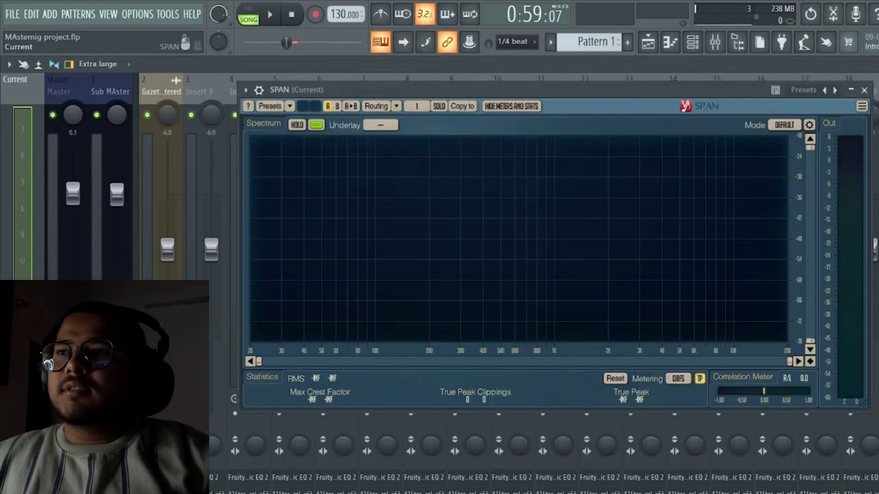
Enlarge the SPAN analyzer and play the loop to examine the track's frequency spectrum.
left_click_drag(600, 87, 508, 108)
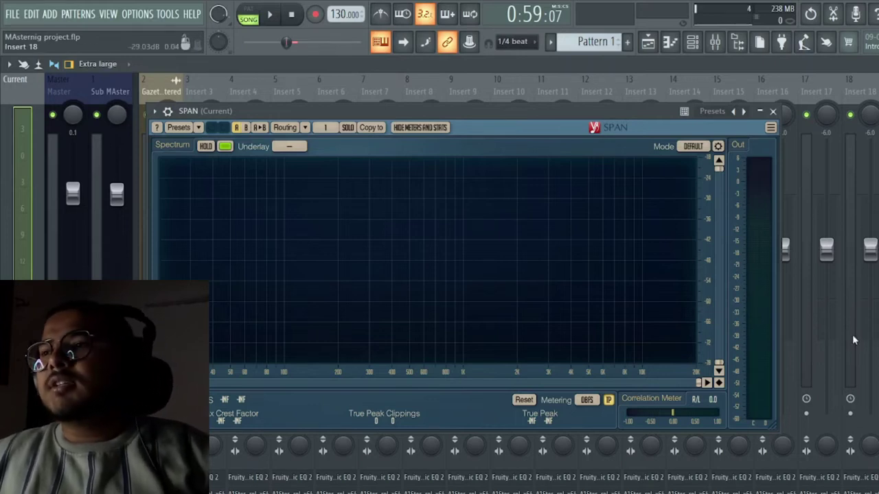
left_click_drag(773, 427, 851, 493)
key("space")
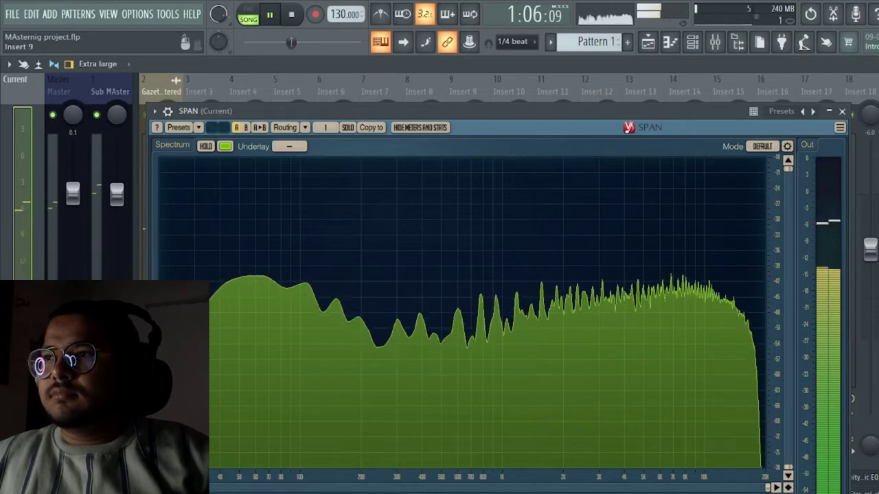
key("space")
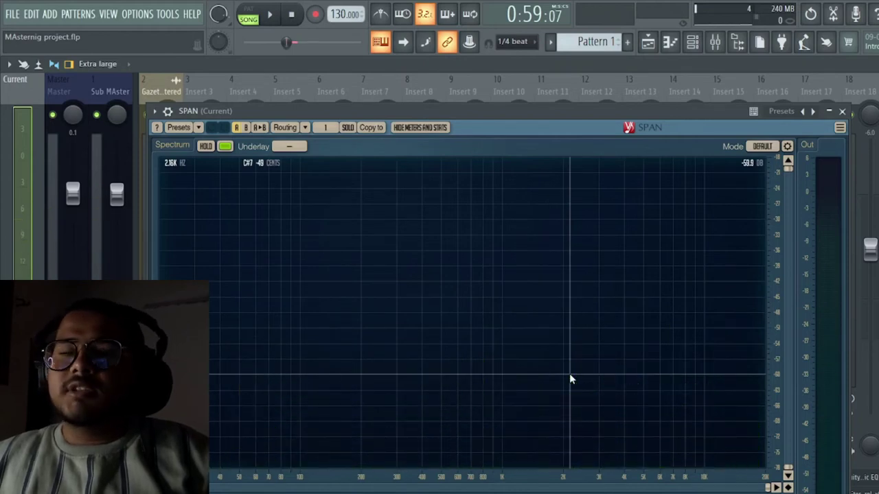
left_click(842, 111)
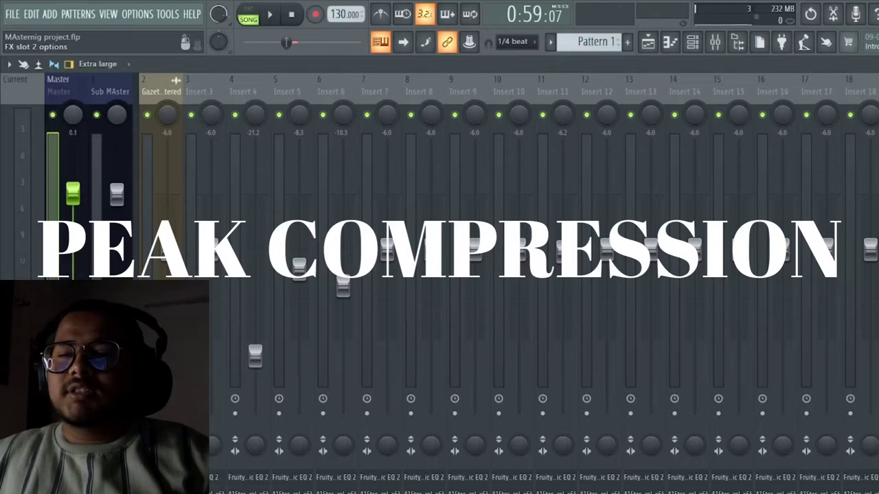
Load Fruity Limiter in the Master's second effect slot, switch it to compressor mode, lower its release to minimum and enlarge its window.
key("F8")
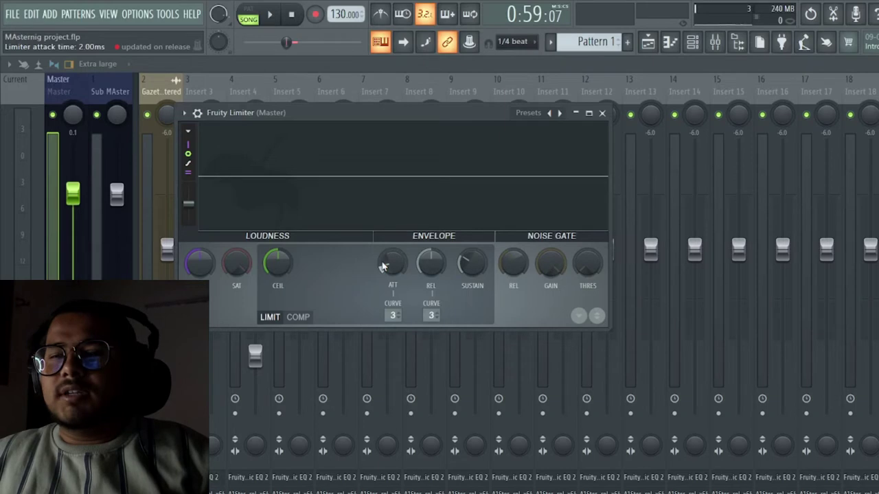
left_click(298, 317)
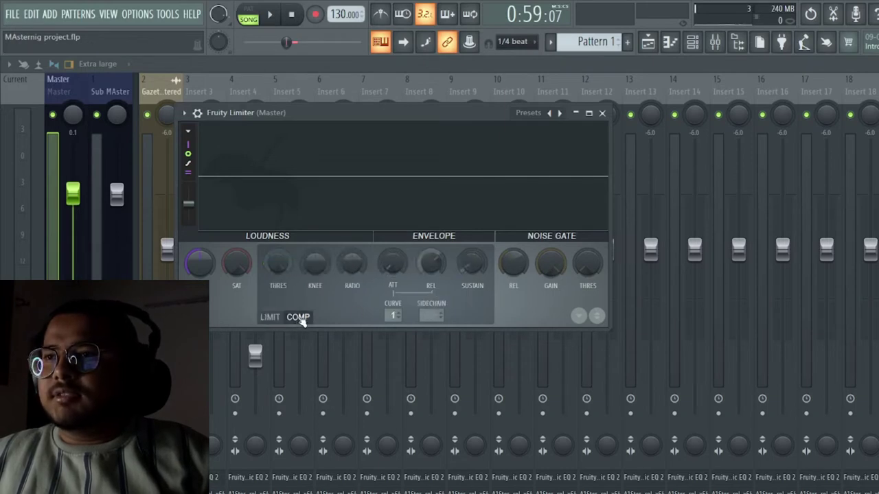
left_click_drag(433, 262, 433, 275)
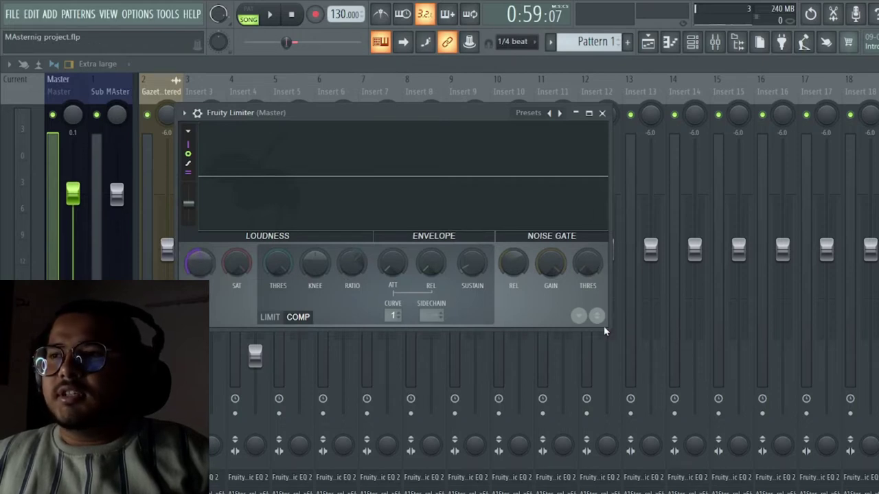
left_click_drag(609, 328, 692, 376)
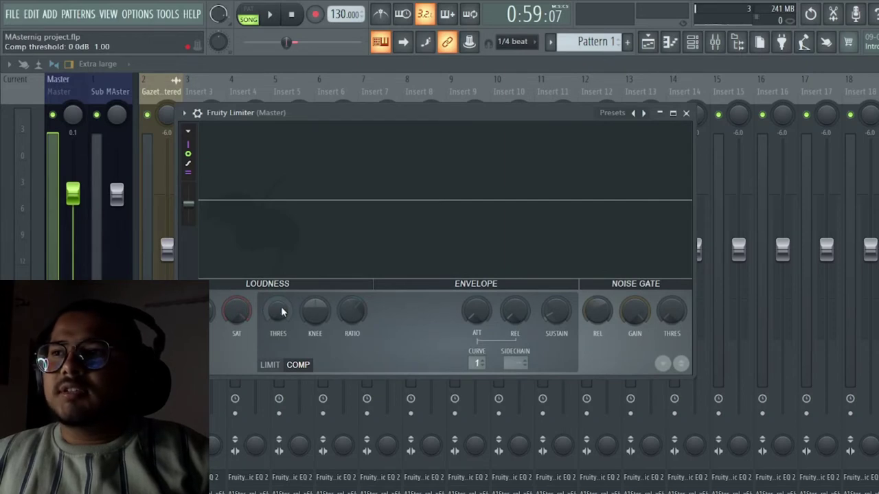
With the loop playing, lower the compressor threshold to about -13.5 dB, nudge the knee up slightly, and close the limiter.
key("space")
left_click_drag(281, 312, 281, 365)
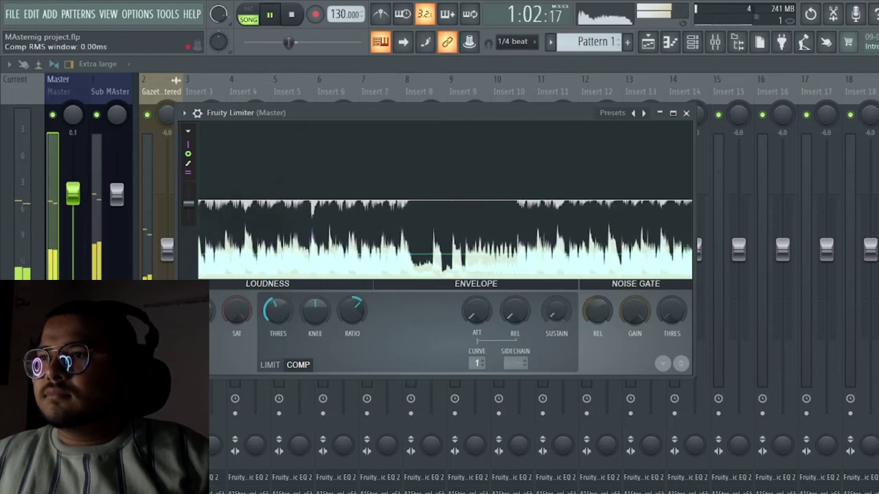
scroll(278, 312, "up", 2)
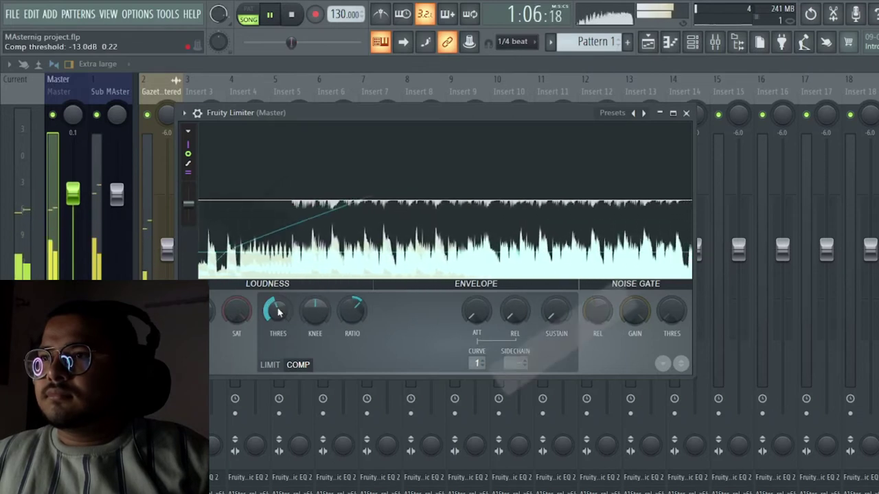
scroll(279, 312, "down", 1)
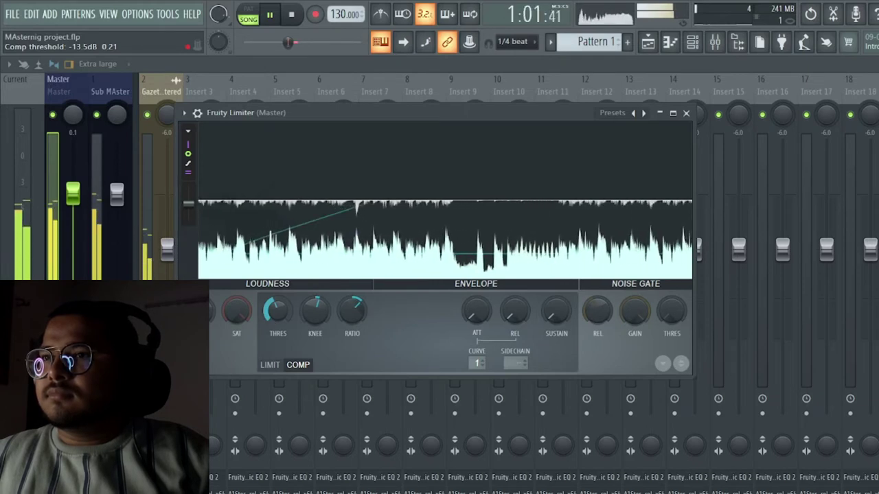
left_click(689, 112)
key("space")
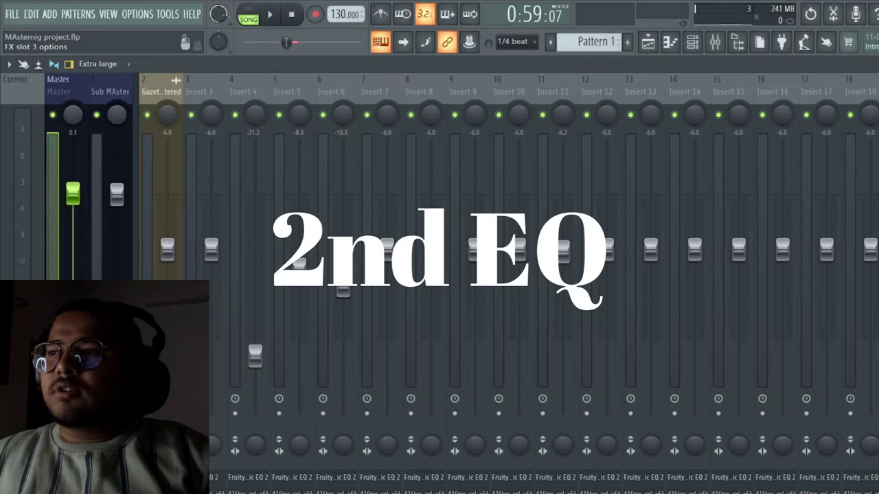
Load a second Fruity parametric EQ 2 in the Master's third slot and raise the band 7 high shelf to about 1.4 dB at 9651 Hz.
key("F8")
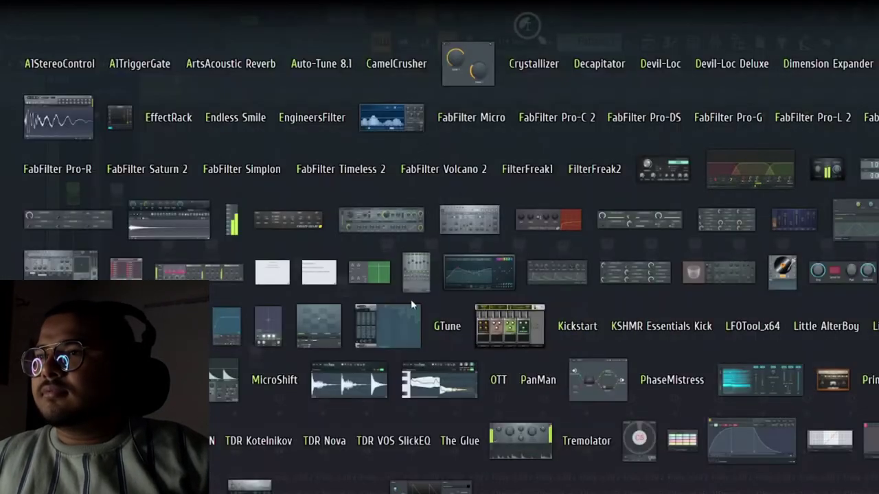
left_click(477, 293)
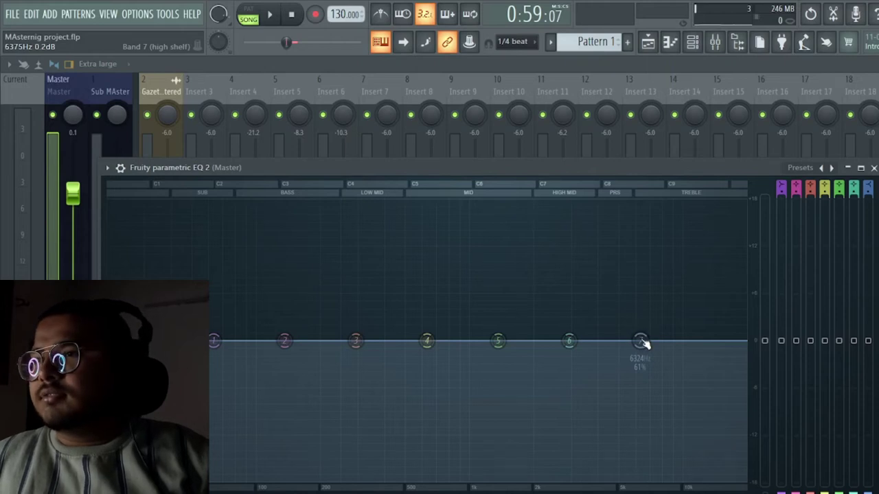
key("space")
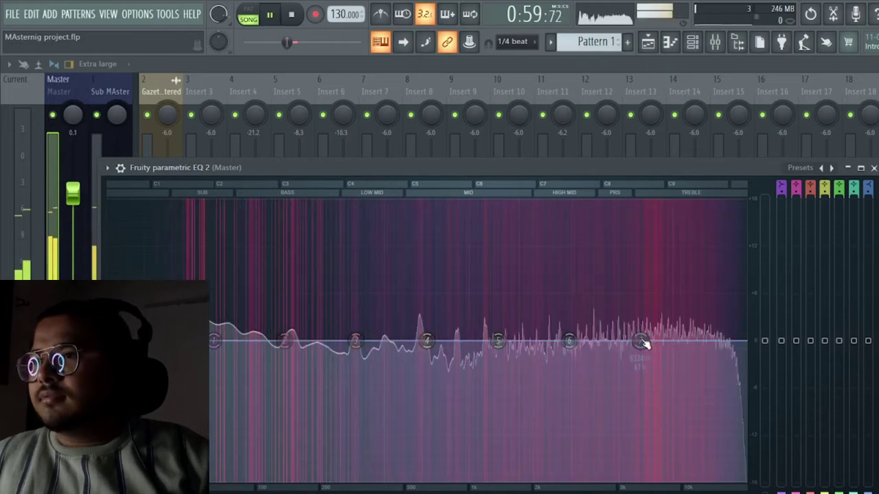
left_click_drag(643, 343, 679, 330)
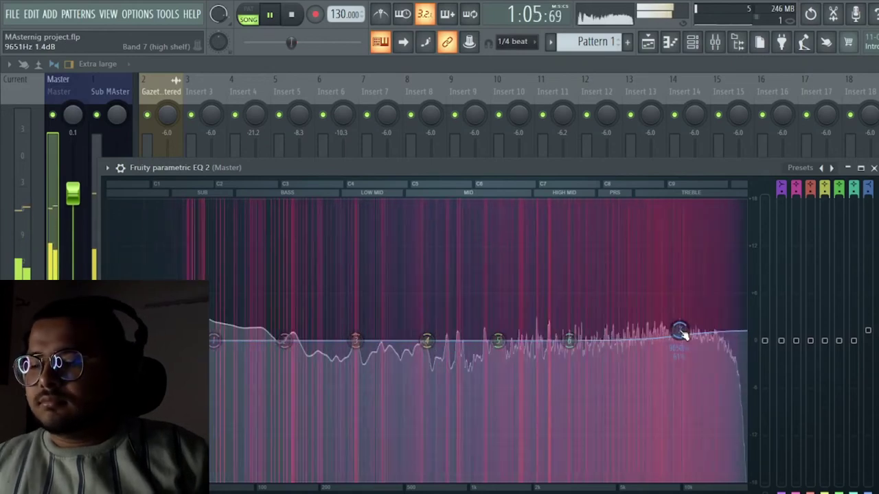
Raise the system playback volume to 58.
key("XF86AudioLowerVolume")
key("XF86AudioRaiseVolume")
key("XF86AudioRaiseVolume")
key("XF86AudioRaiseVolume")
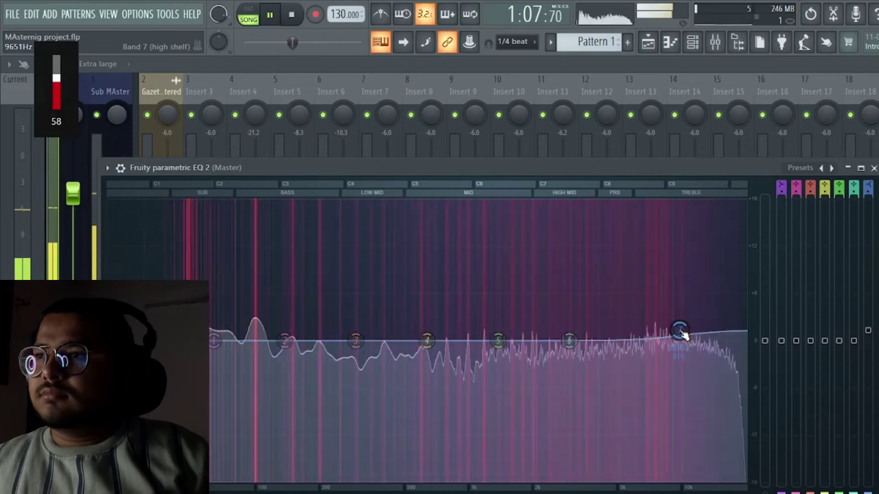
Boost the low end with EQ band 2 by about 2 dB and reset band 3 to its default.
left_click_drag(284, 341, 234, 320)
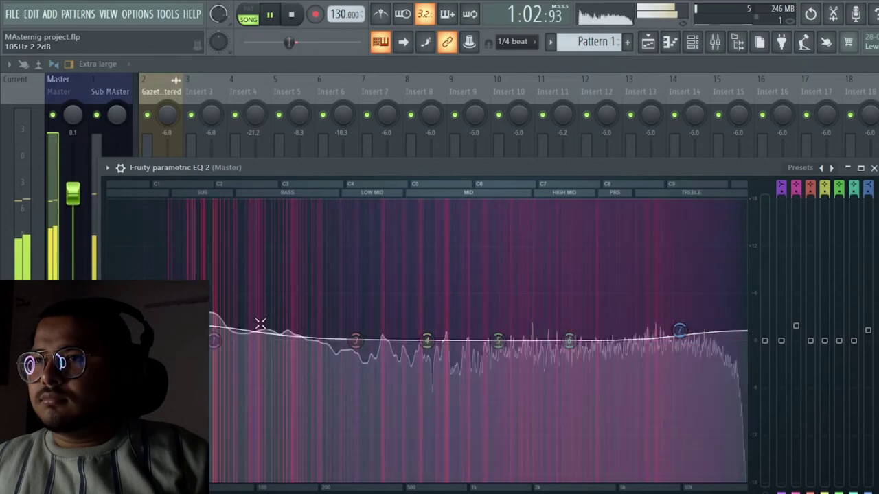
left_click_drag(355, 340, 353, 338)
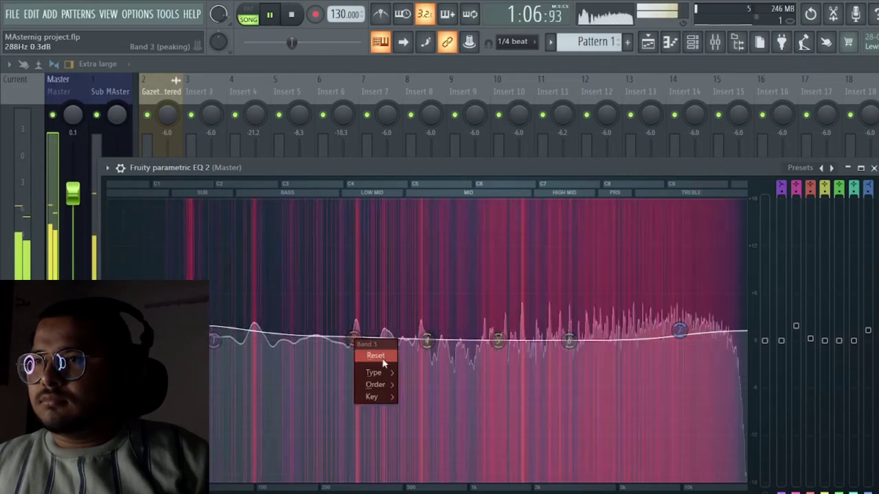
left_click(382, 358)
Boost the low mids with EQ band 4 by about 1 dB and narrow its bandwidth.
left_click_drag(427, 340, 388, 321)
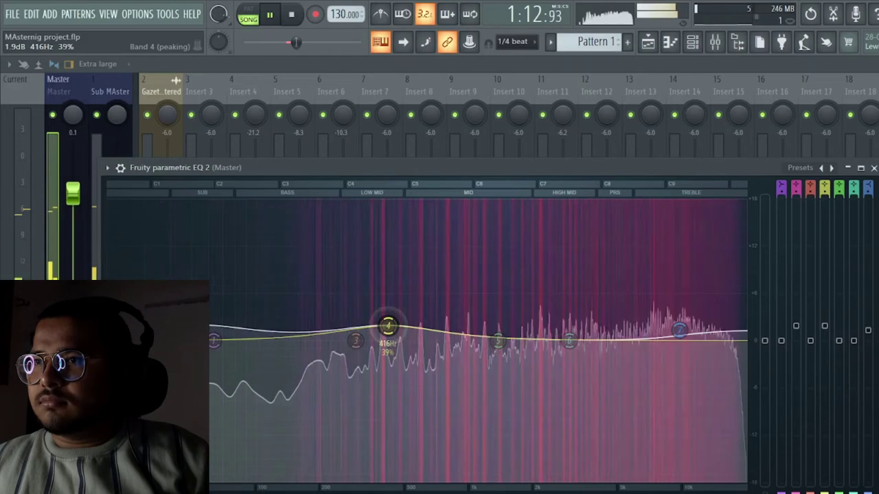
left_click_drag(387, 330, 385, 331)
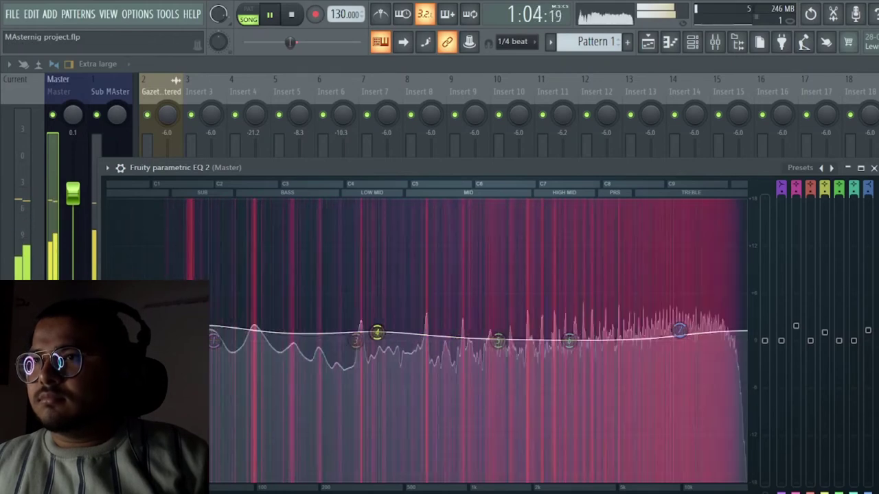
scroll(379, 333, "down", 4)
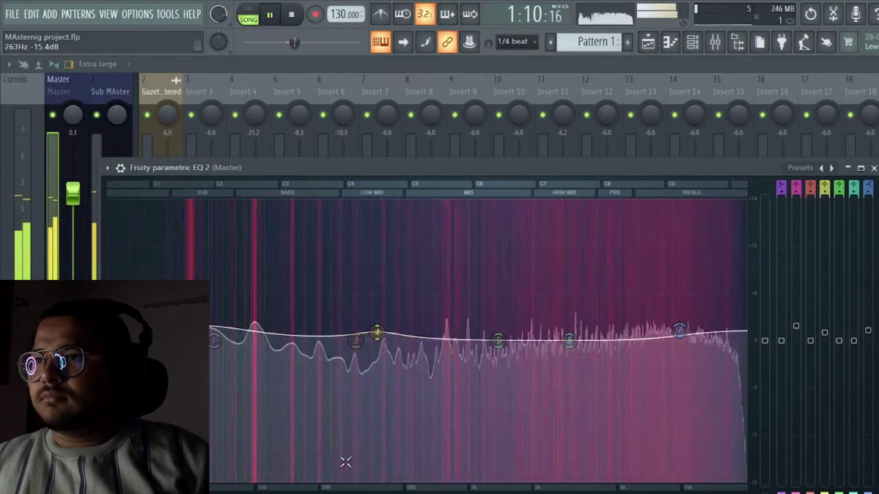
Try a boost of about 2.6 dB at 3189 Hz with EQ band 6, and reset the band to its default.
left_click_drag(569, 341, 567, 312)
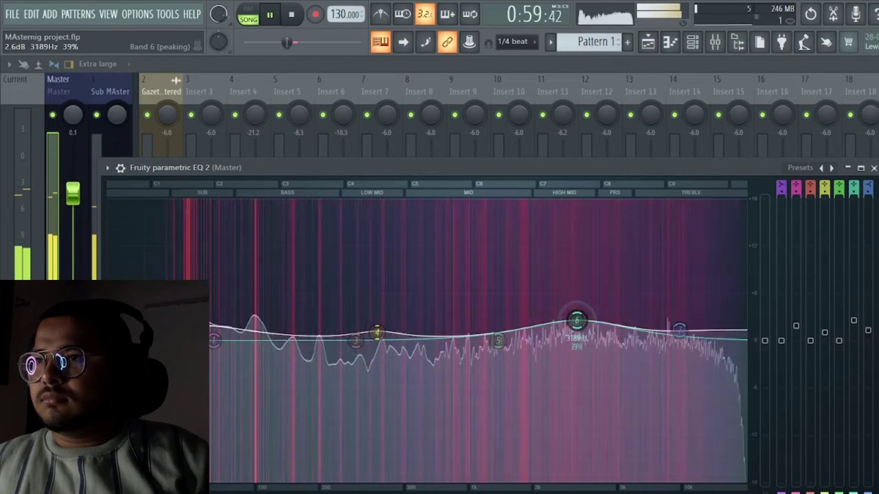
right_click(576, 317)
left_click(593, 366)
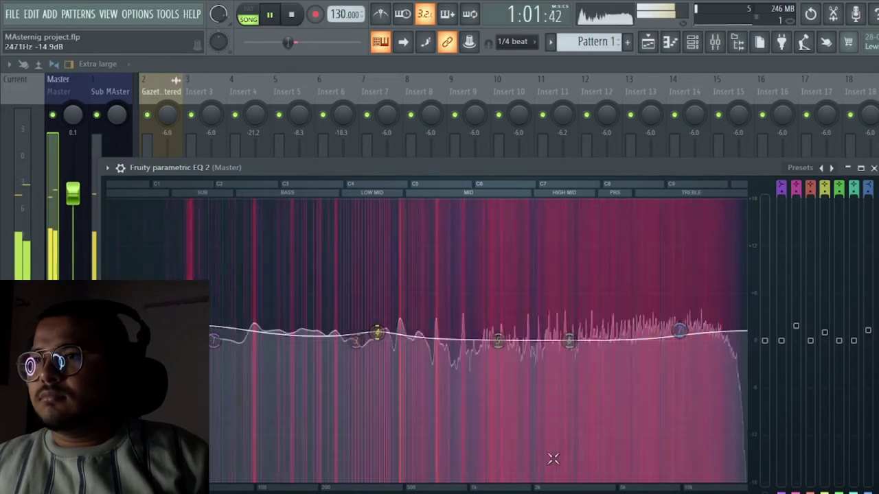
Stop playback, close the EQ and load Fruity WaveShaper in the Master's fourth slot, placing its window clear of the webcam.
key("space")
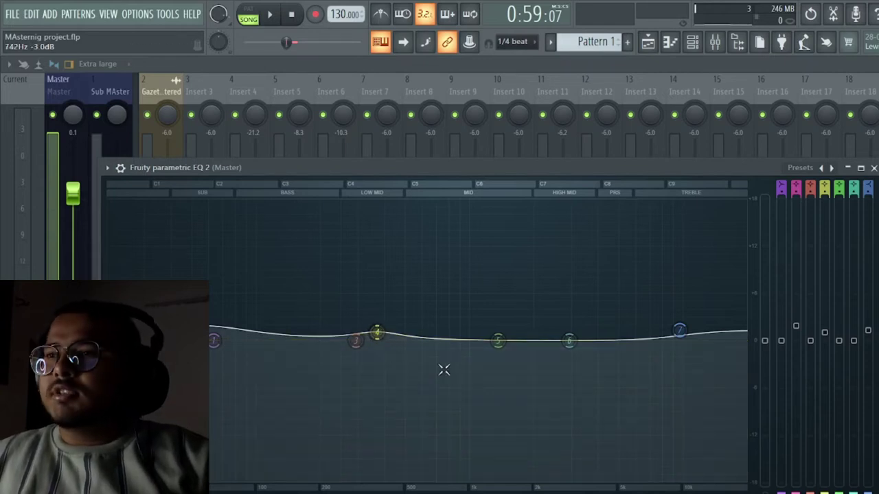
left_click(874, 168)
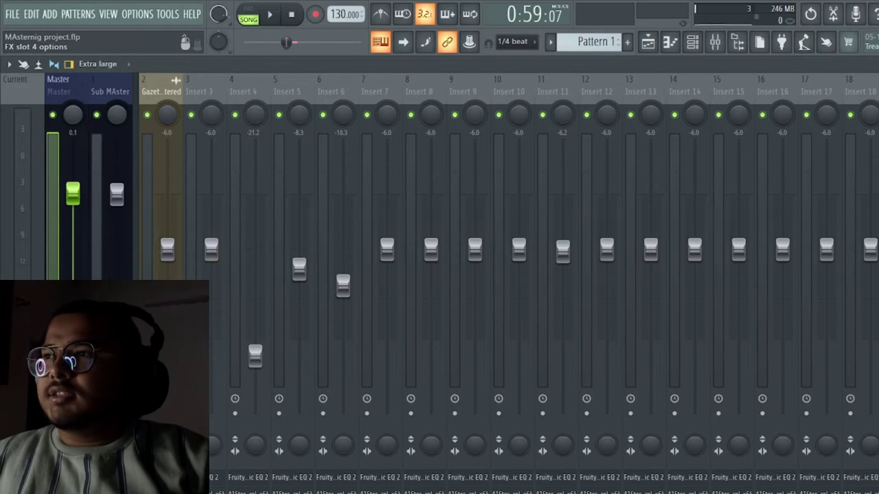
key("F8")
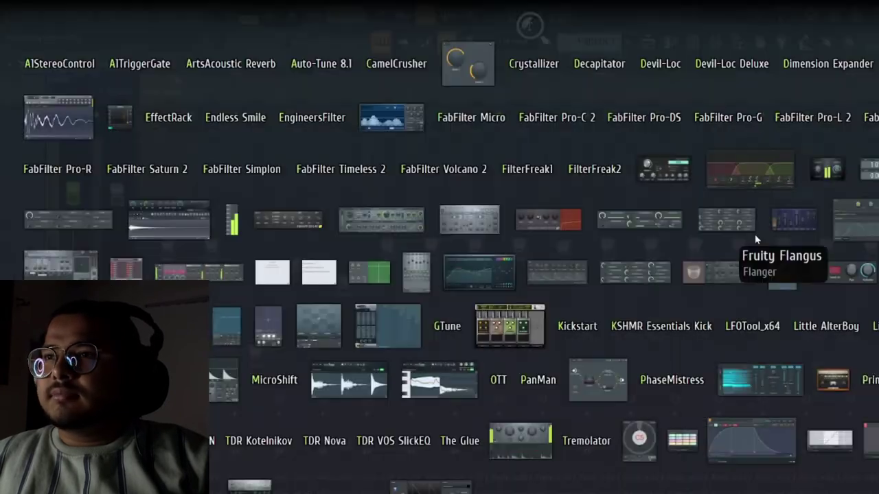
left_click(232, 317)
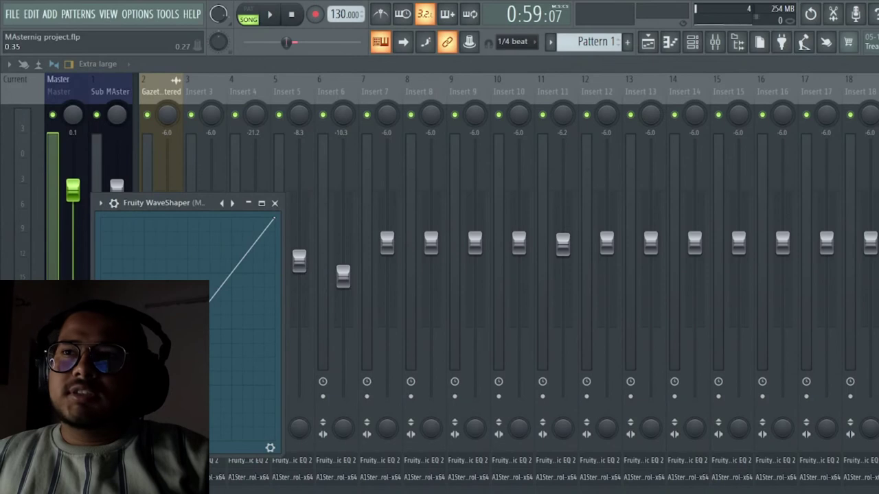
left_click_drag(138, 205, 277, 208)
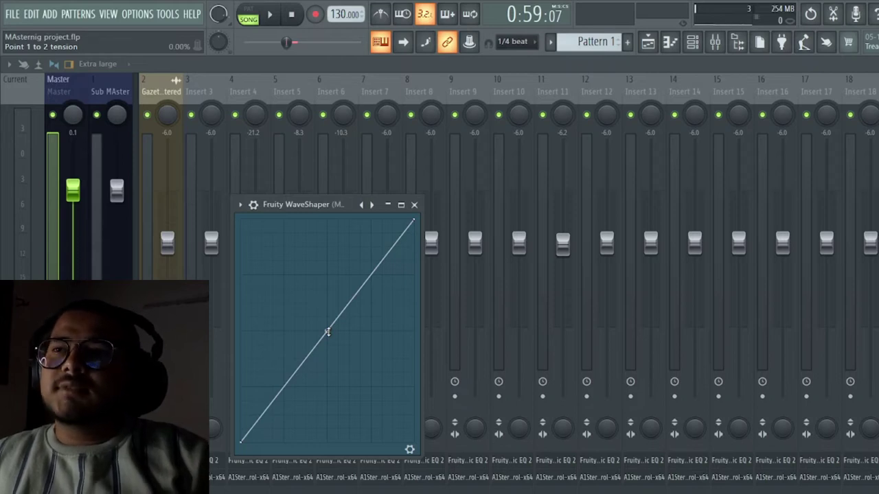
Bend the WaveShaper curve upward to a tension of about 4.77% during playback, and close the plugin.
key("space")
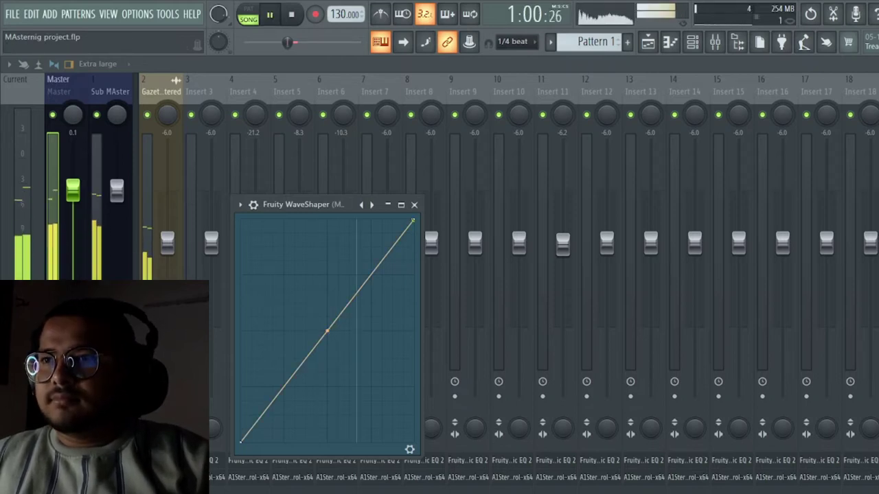
left_click_drag(328, 332, 327, 313)
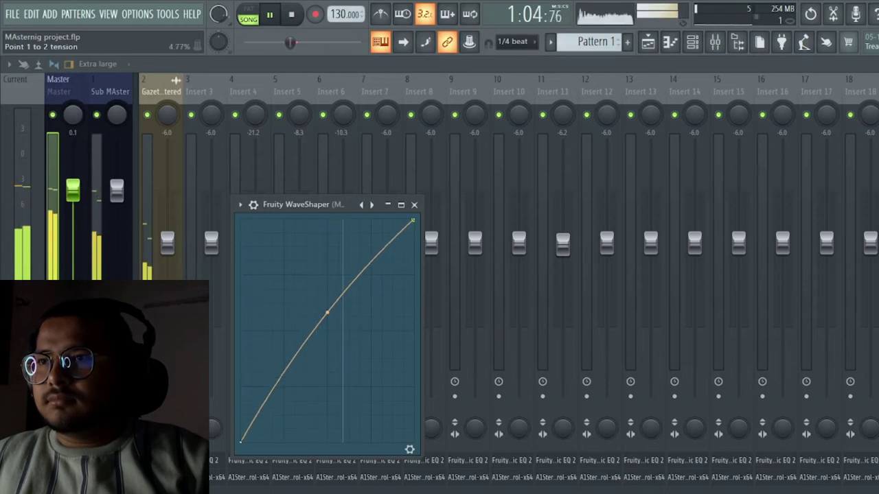
left_click(414, 205)
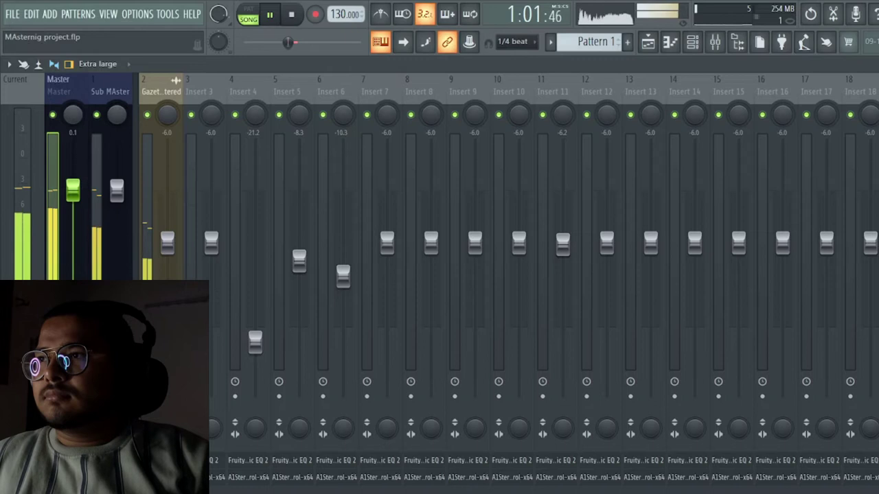
Load Fruity Limiter in the Master's fifth slot in compressor mode and lower the compression threshold to about -10.5 dB during playback.
key("space")
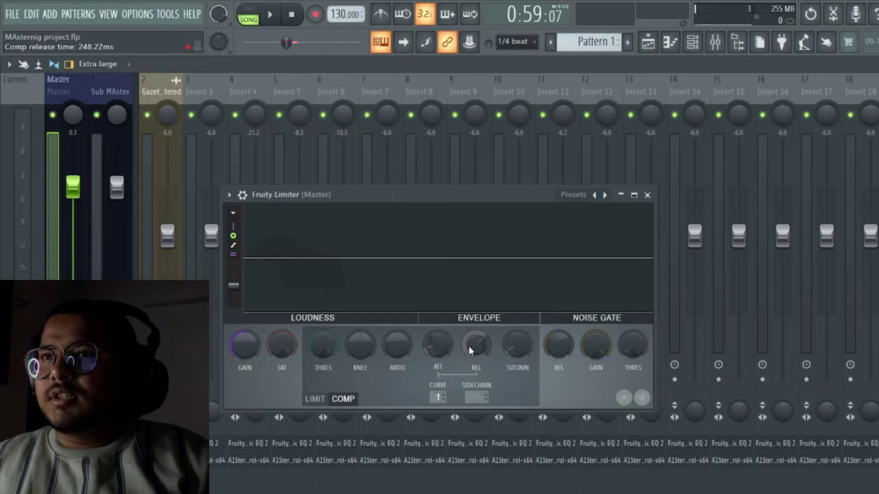
mouse_move(470, 347)
left_mouse_down()
mouse_move(471, 336)
mouse_move(468, 348)
left_mouse_up()
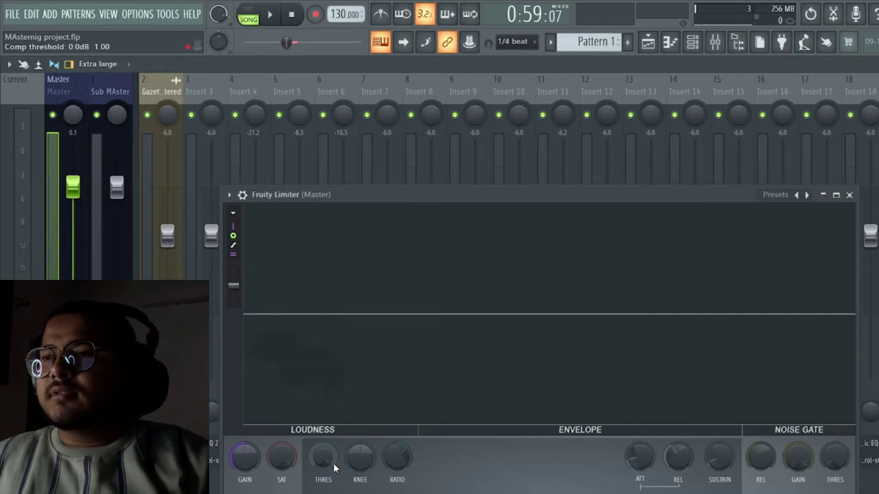
key("space")
left_click_drag(333, 463, 333, 493)
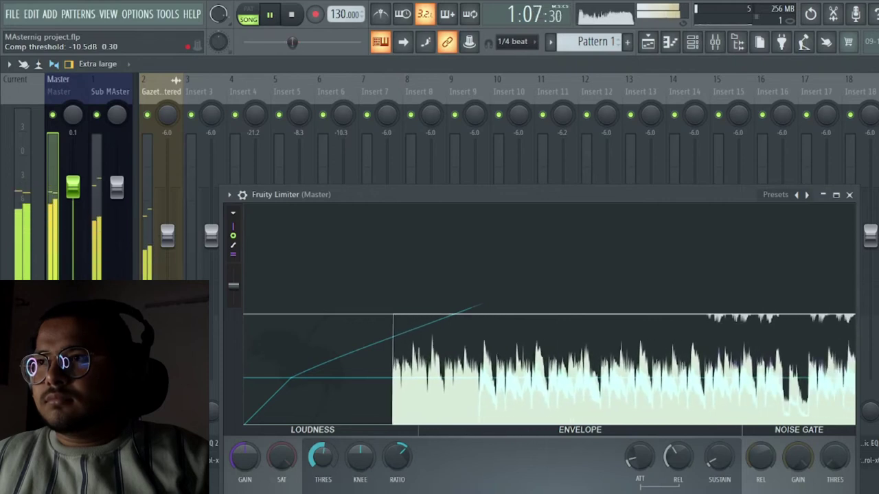
Restore the compressor's release time to 248.22 ms and check the attack setting.
right_click(674, 464)
left_click(703, 386)
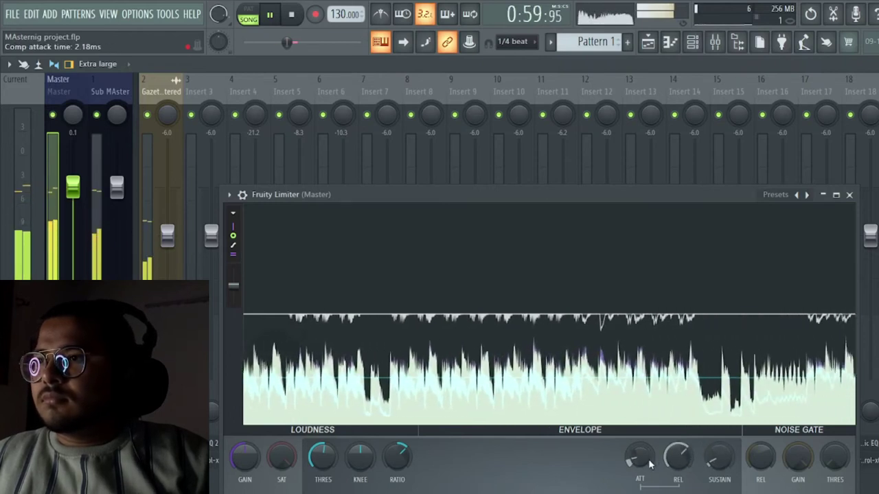
left_click_drag(637, 469, 676, 460)
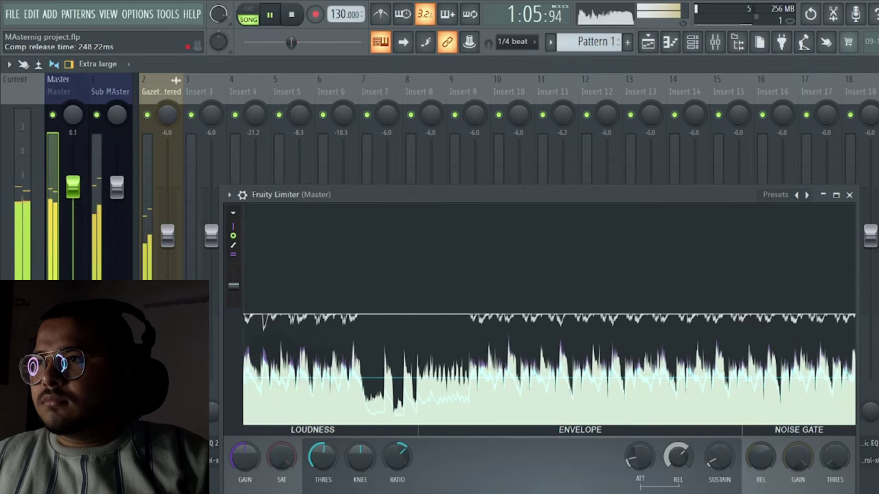
Fine-tune the compression threshold to about -11.4 dB, raise the knee, and close the limiter with playback stopped.
left_click_drag(322, 457, 322, 456)
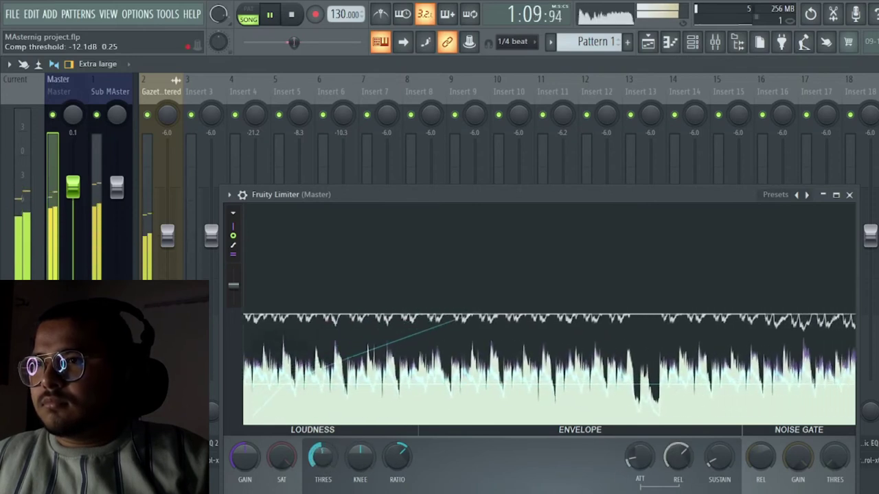
left_click_drag(360, 456, 322, 456)
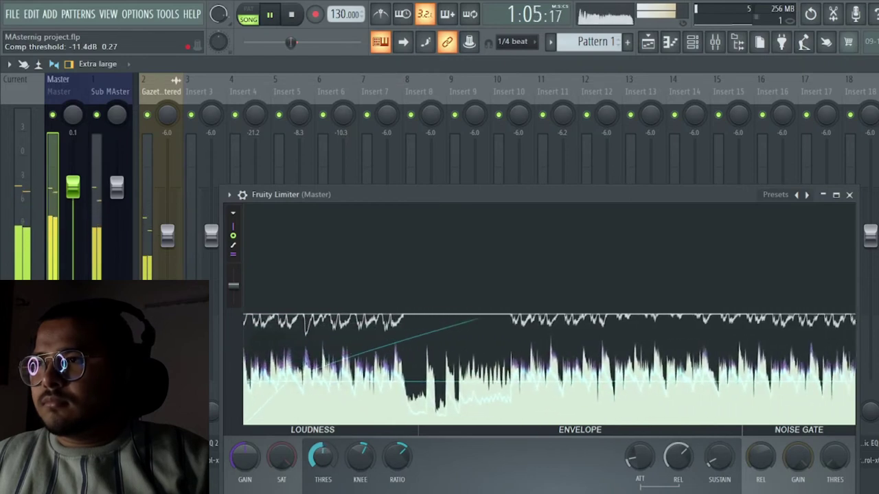
left_click_drag(323, 457, 333, 471)
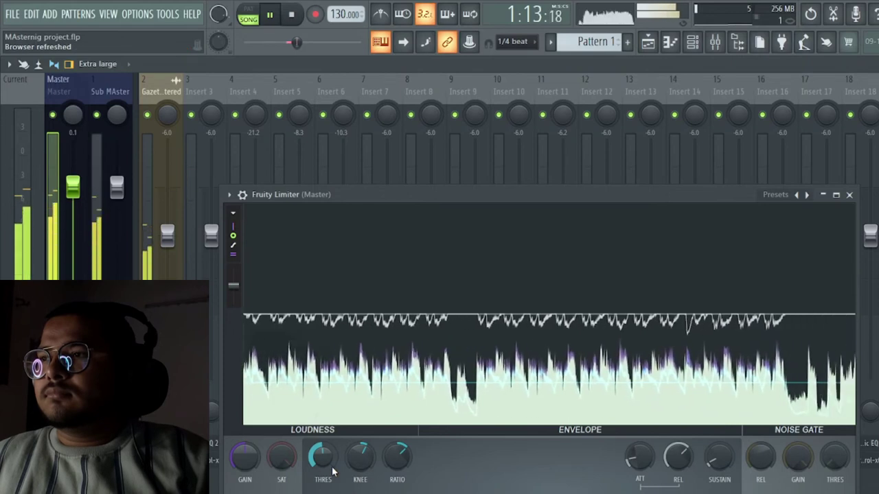
key("space")
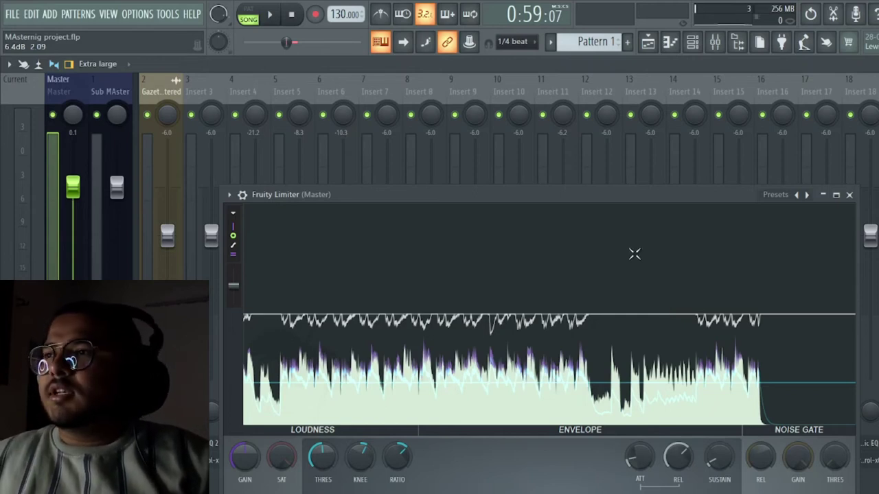
left_click(849, 194)
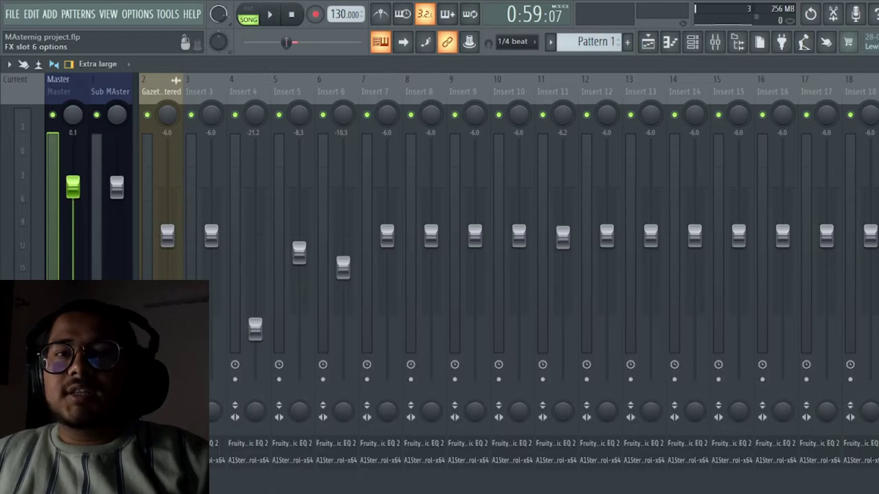
Load Maximus in the Master's sixth slot, display its band ranges and lower the low band frequency to about 100 Hz.
key("F8")
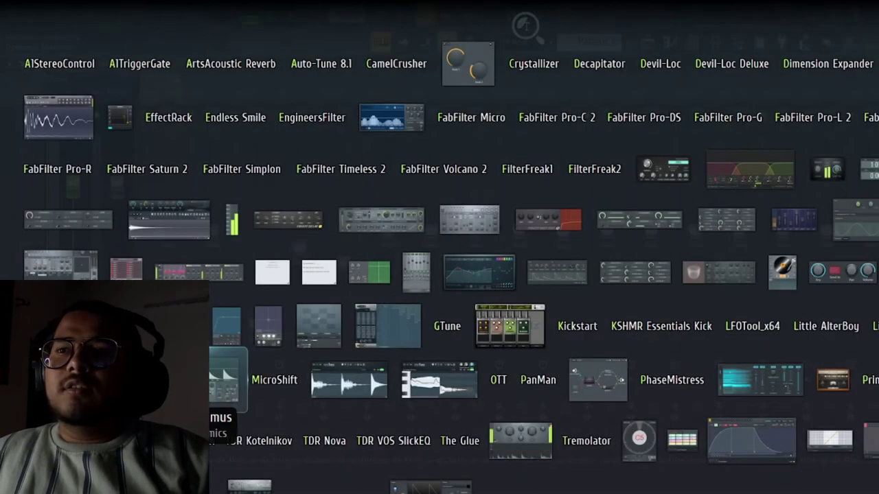
left_click(221, 367)
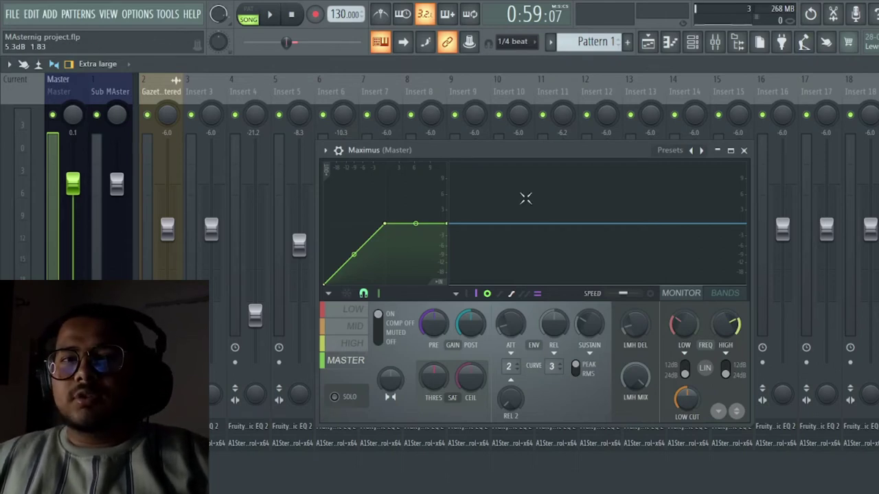
left_click(342, 317)
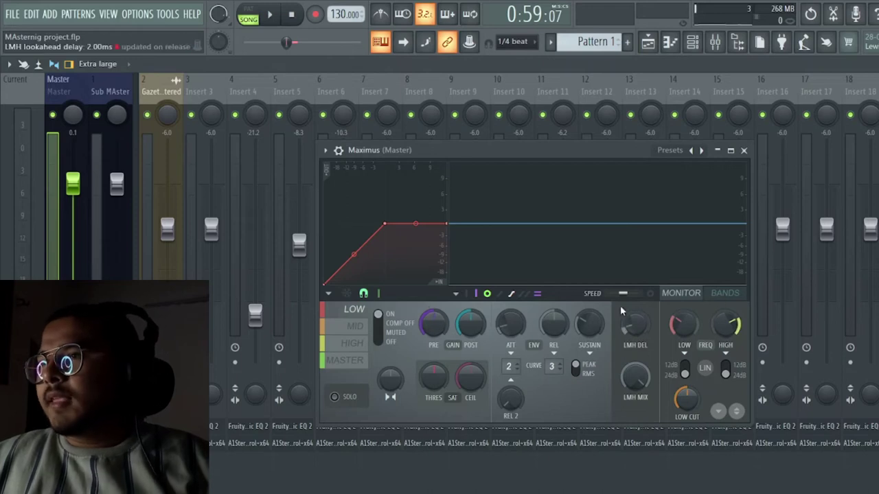
left_click(720, 297)
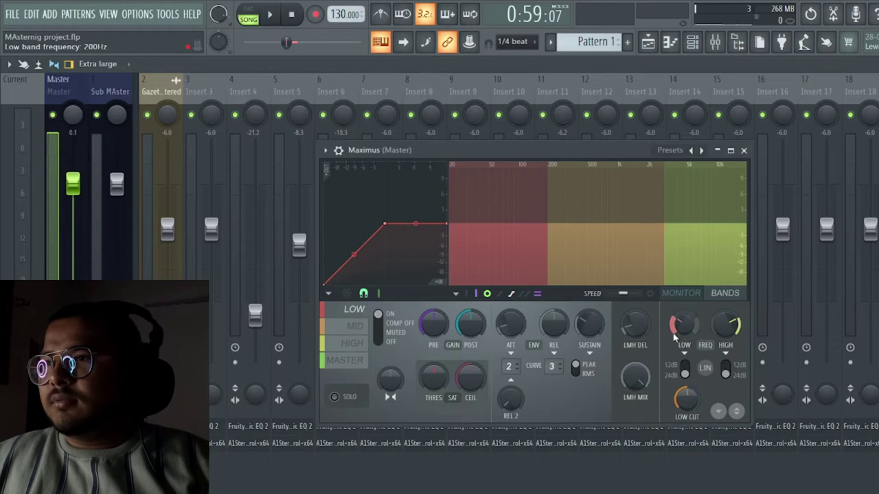
left_click_drag(678, 325, 677, 339)
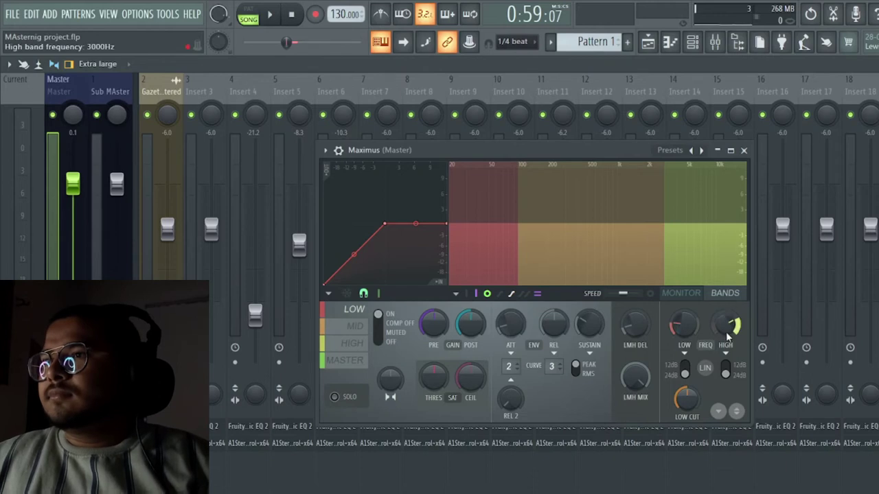
Solo the high band in Maximus and lower the high band frequency to 2581 Hz while listening to the track.
left_click(344, 345)
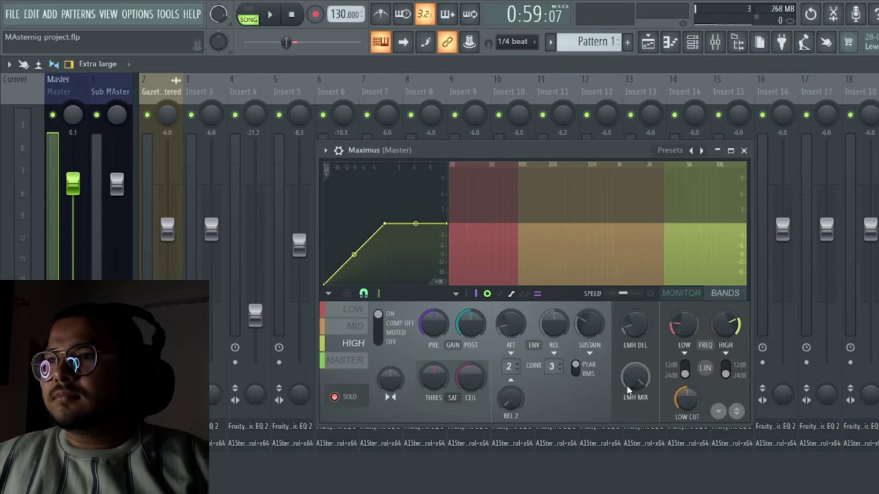
key("space")
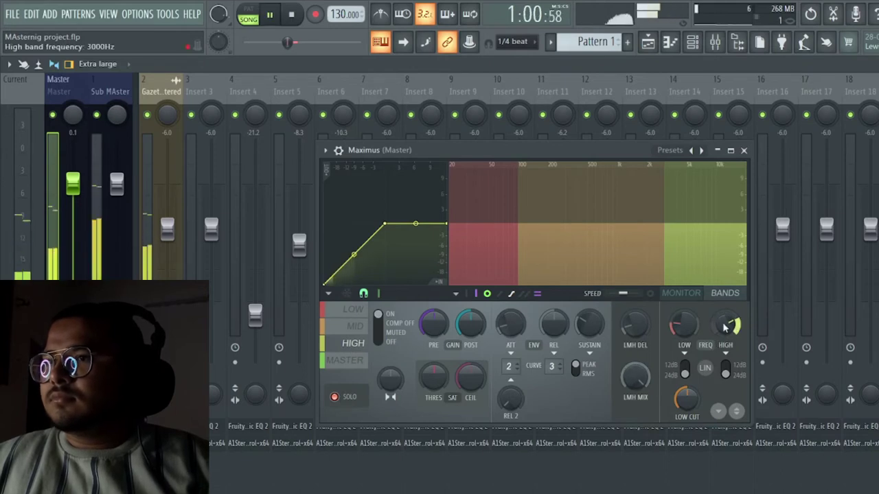
left_click_drag(714, 341, 714, 348)
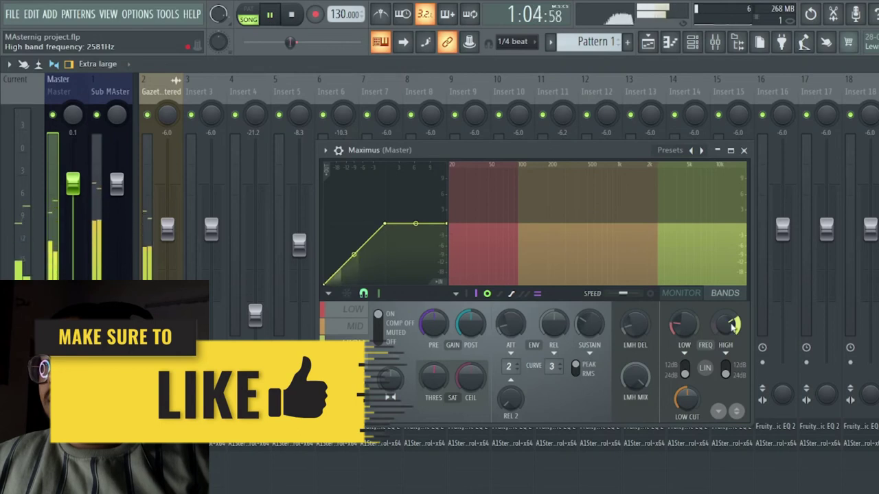
key("space")
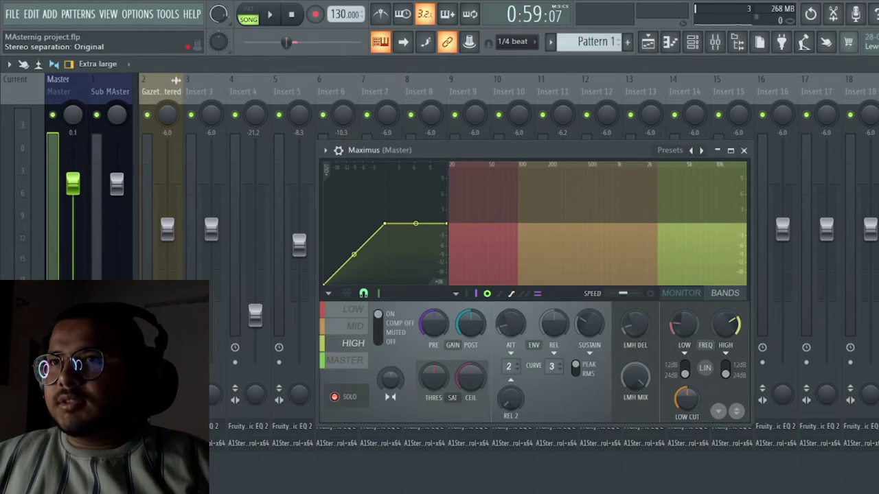
Widen the high band's stereo separation to about 22% separated while the track plays, and stop playback.
key("space")
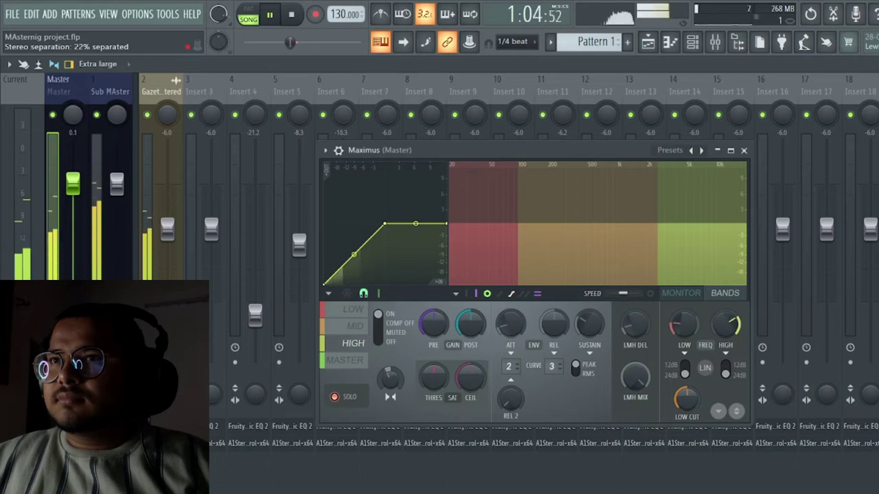
key("space")
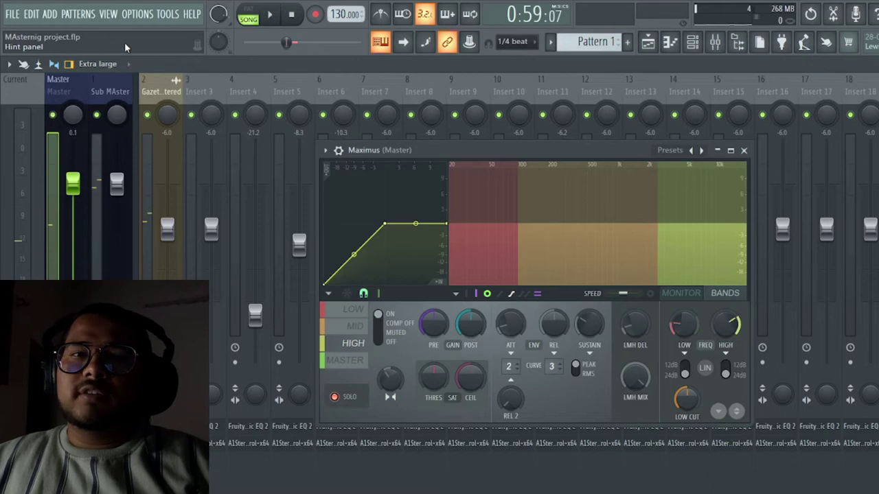
scroll(390, 379, "up", 3)
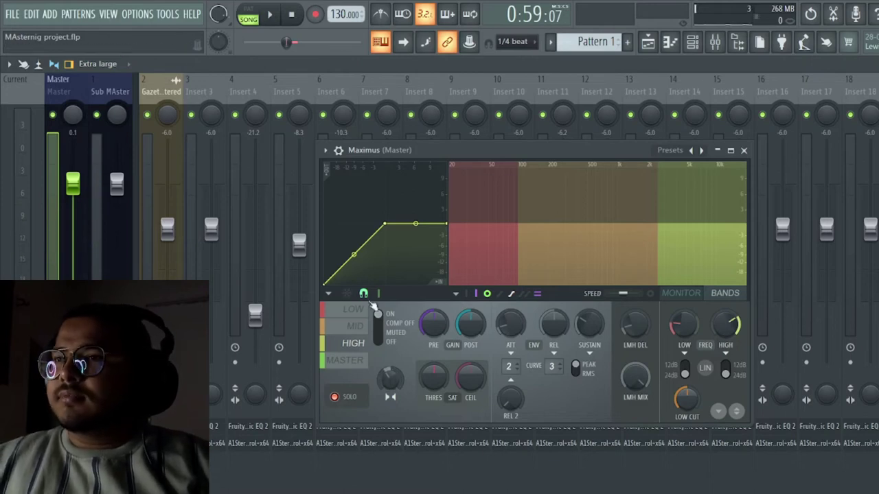
Solo the mid band during playback and raise the low band frequency to roughly midway between 100 and 200 Hz.
left_click(353, 326)
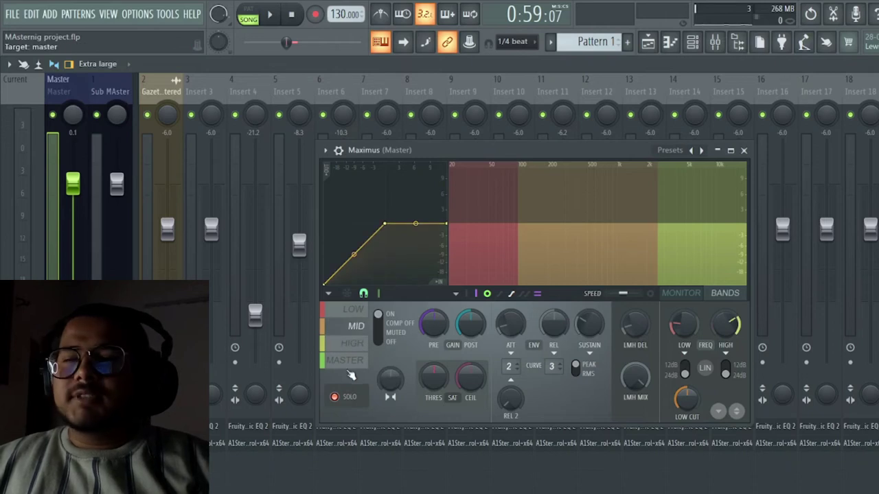
key("space")
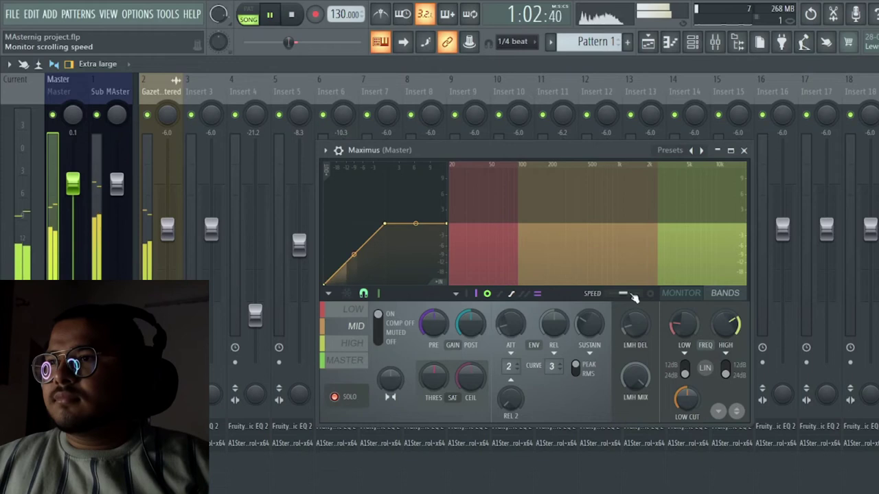
left_click_drag(685, 331, 685, 319)
key("space")
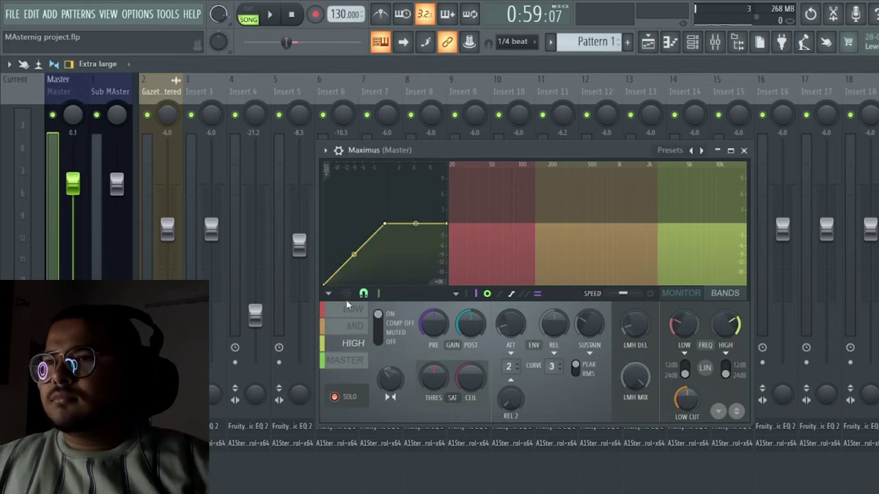
Solo the low band in Maximus during playback and narrow its stereo separation toward mono.
key("space")
left_click(354, 309)
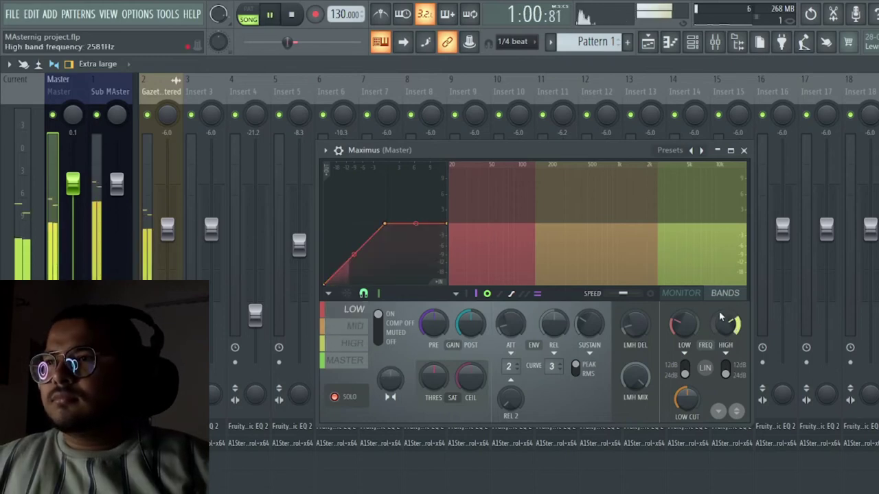
left_click_drag(392, 379, 382, 363)
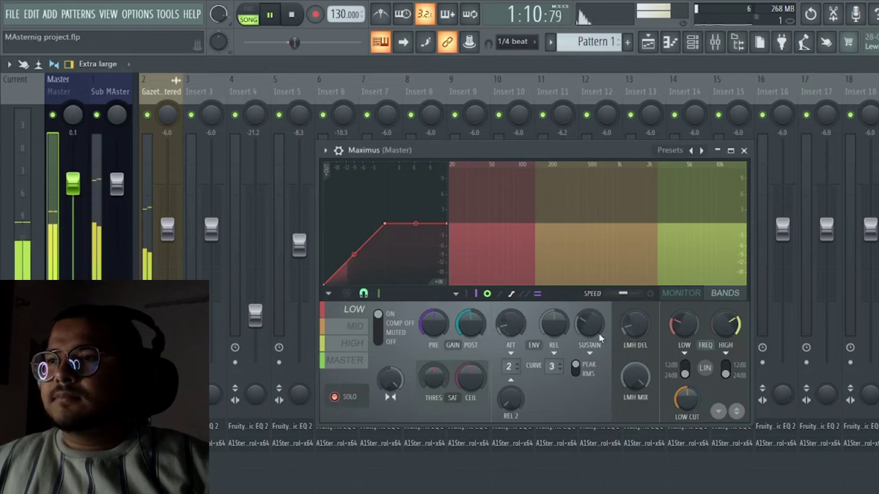
Lower the low band frequency in Maximus to just above 100 Hz, listen to the soloed low band, and stop playback.
left_click_drag(683, 326, 683, 336)
key("space")
key("space")
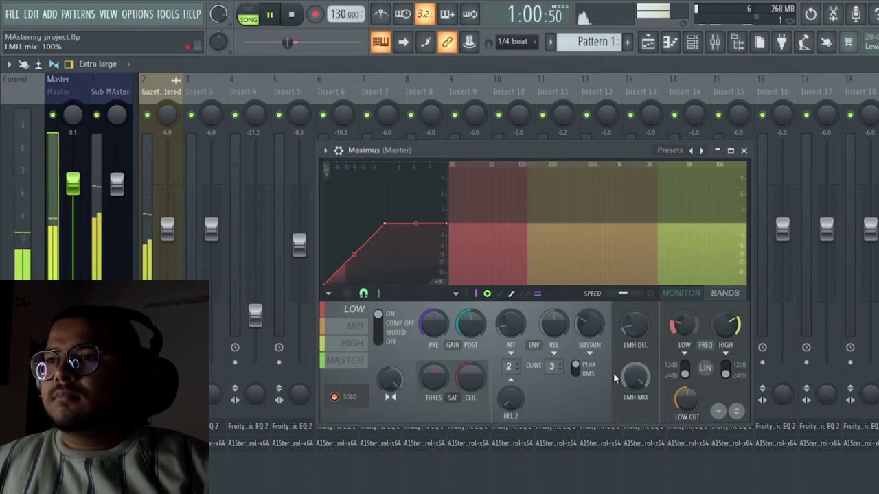
key("space")
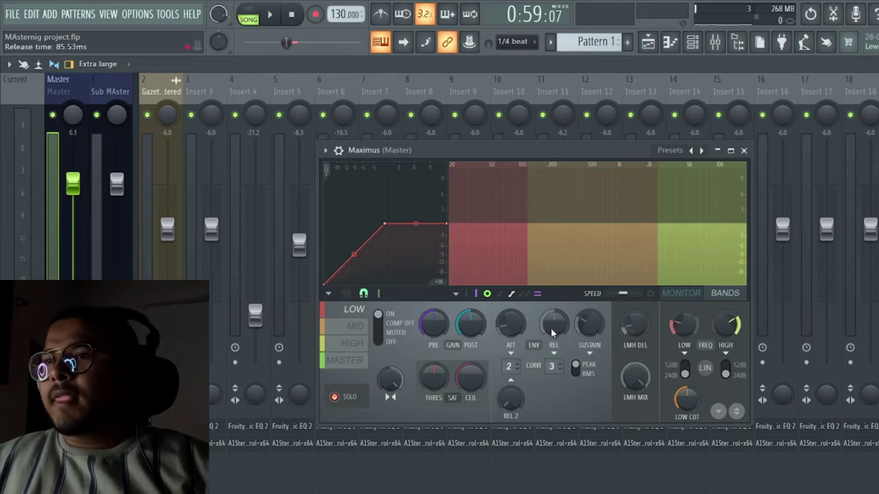
Switch to the mid band in Maximus, set its stereo separation to 15% separated during playback, and stop the track.
left_click(354, 328)
key("space")
left_click_drag(388, 379, 389, 384)
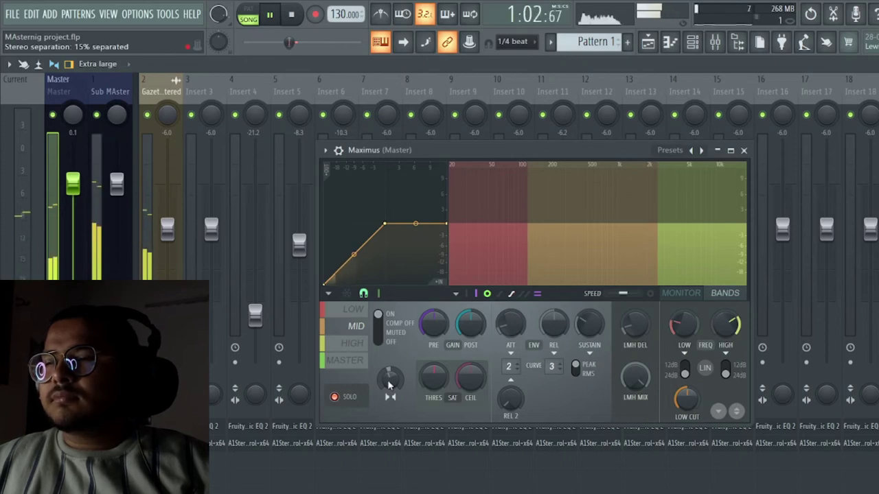
key("space")
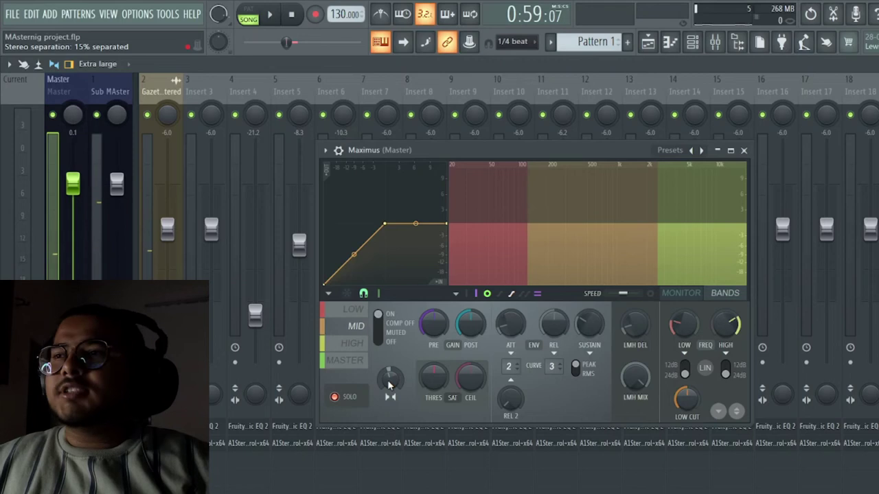
Close Maximus and load Fruity Parametric EQ 2 in the Master's seventh effect slot.
left_click(743, 151)
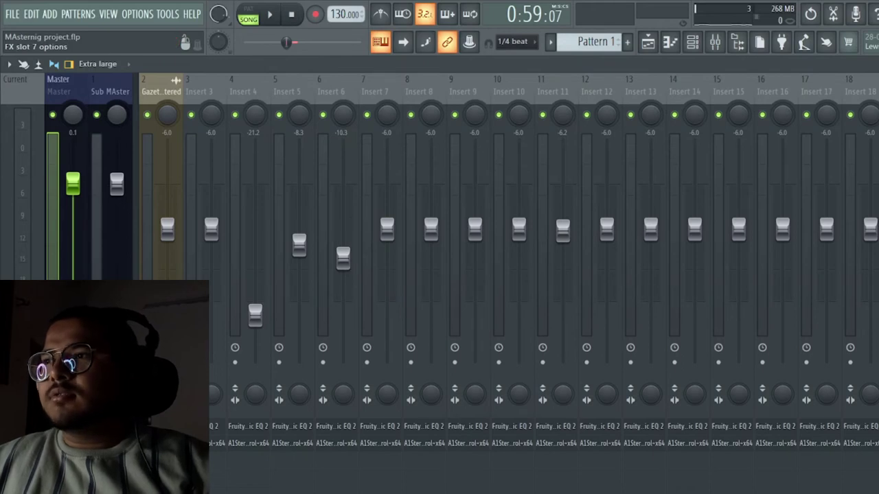
key("F8")
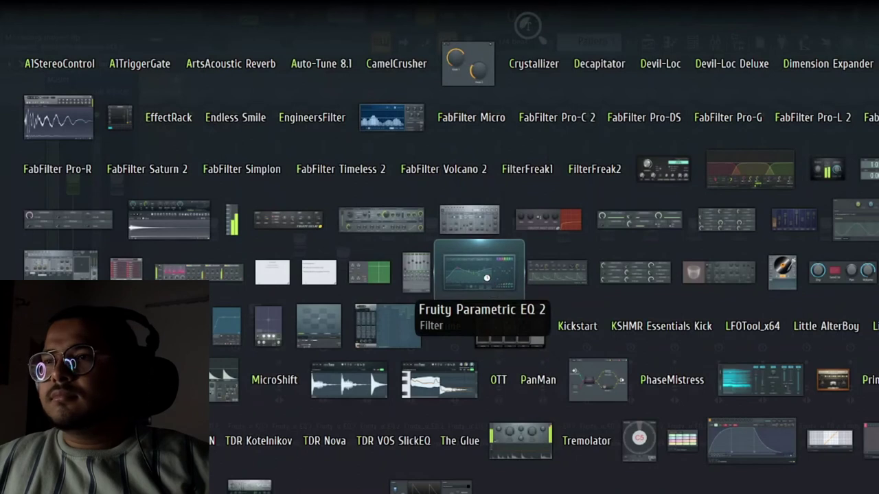
left_click(495, 285)
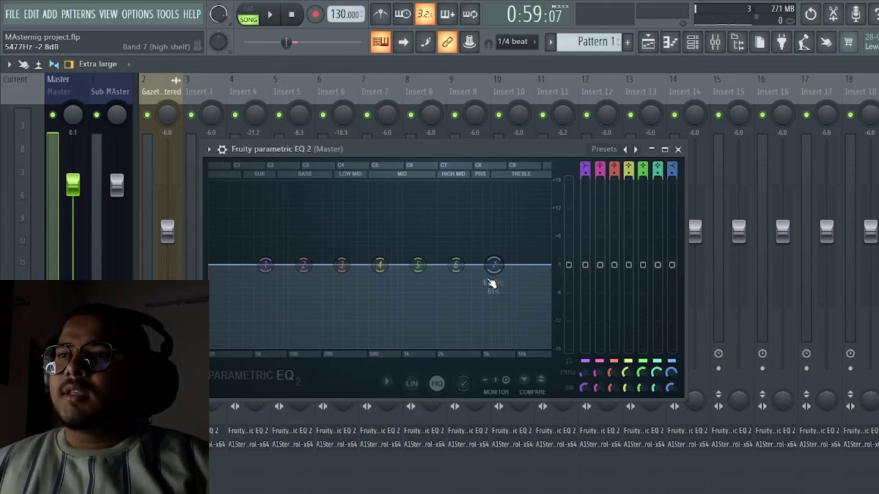
Apply the 30Hz + 18kHz cut preset to the new EQ and adjust its high-pass band to about 29 Hz during playback.
left_click(611, 154)
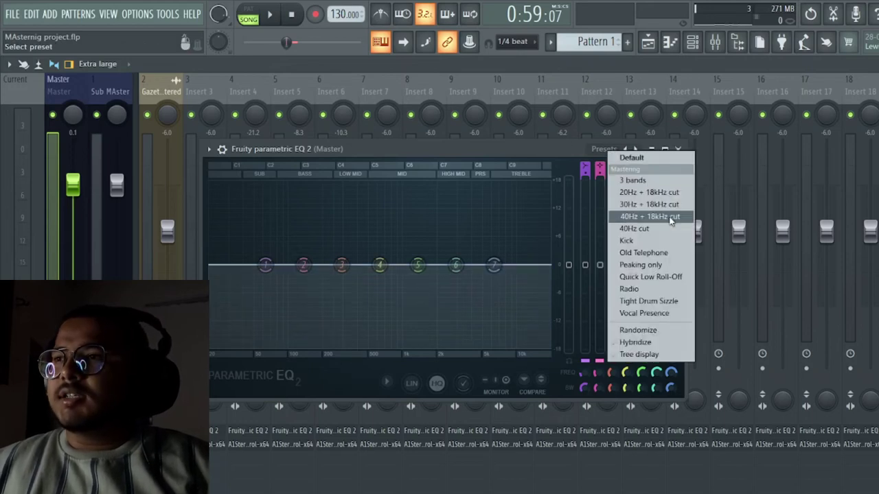
left_click(649, 204)
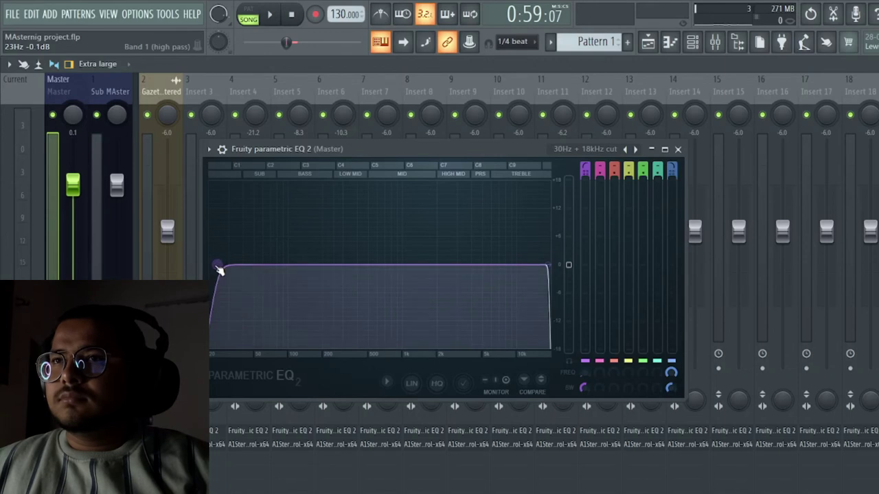
key("space")
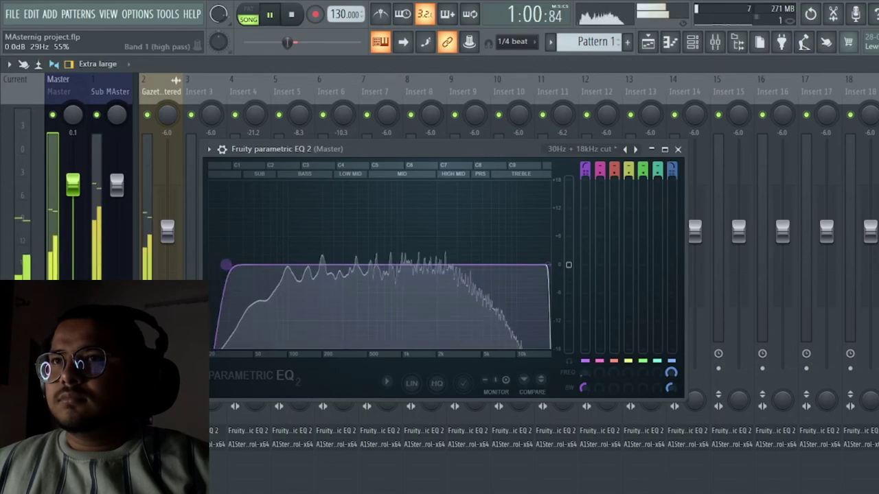
key("space")
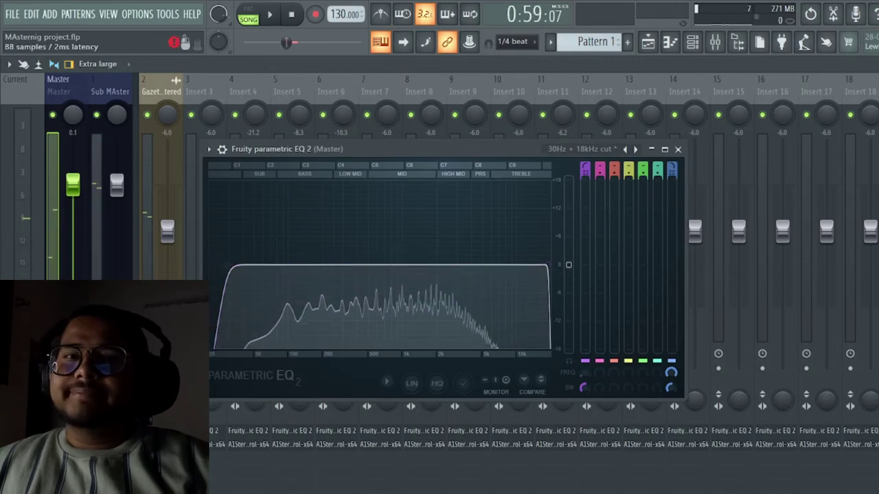
Turn off the band solo in Maximus, nudge the final EQ's high-pass band slightly lower during playback, and close the EQ.
left_click(59, 430)
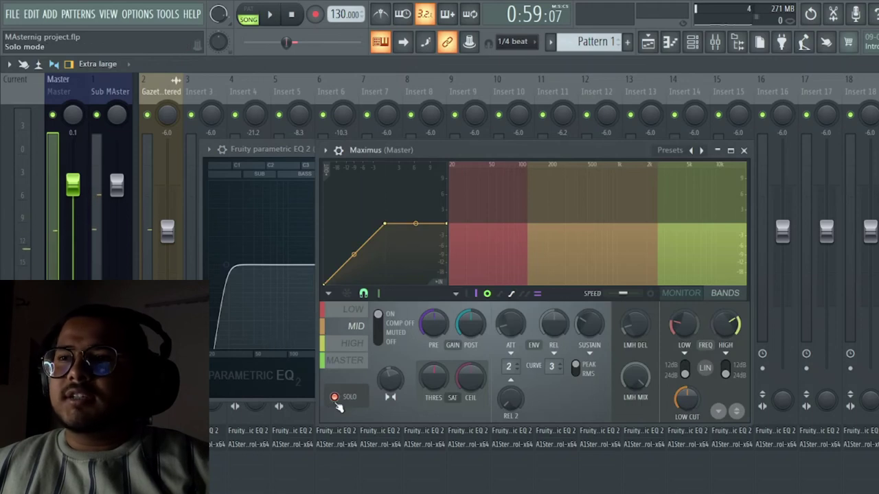
left_click(743, 150)
key("space")
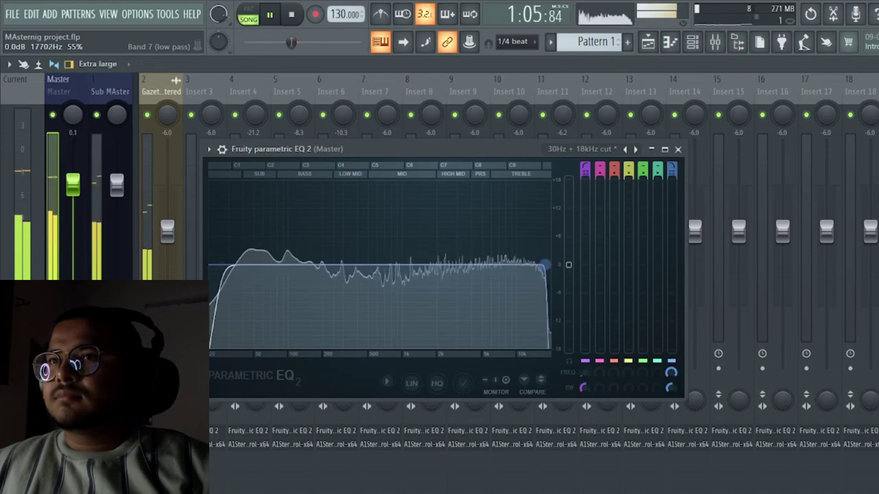
key("space")
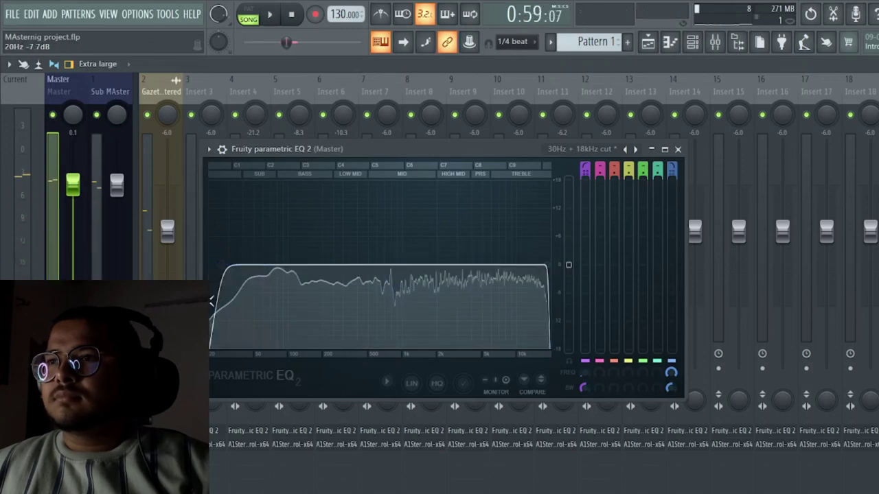
left_click(677, 149)
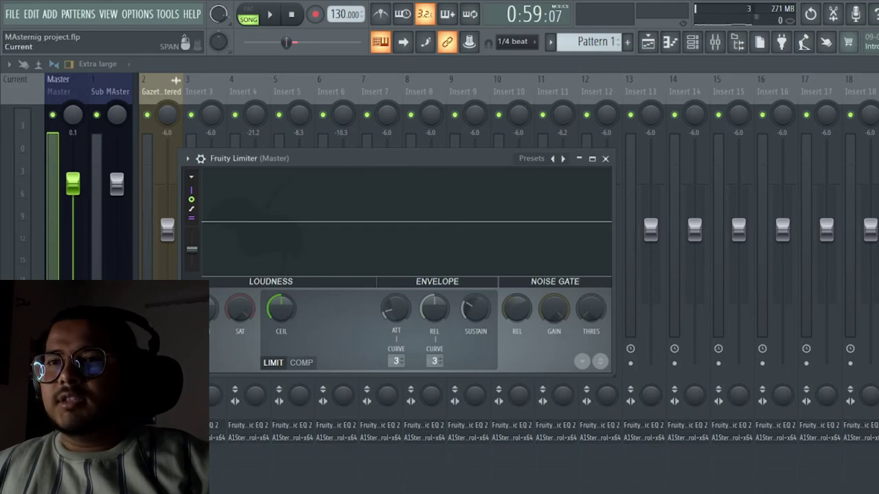
Play the track and examine its spectrum and output level in SPAN on the Current mixer track, then close SPAN.
left_click(22, 206)
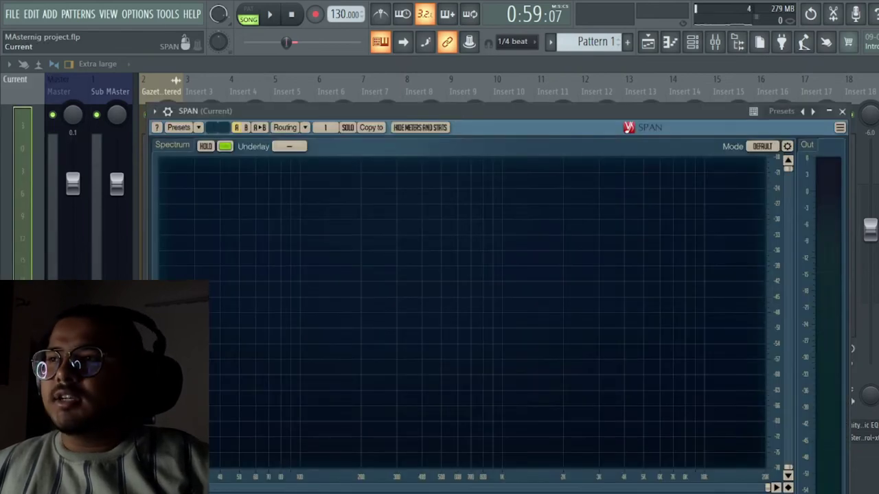
key("space")
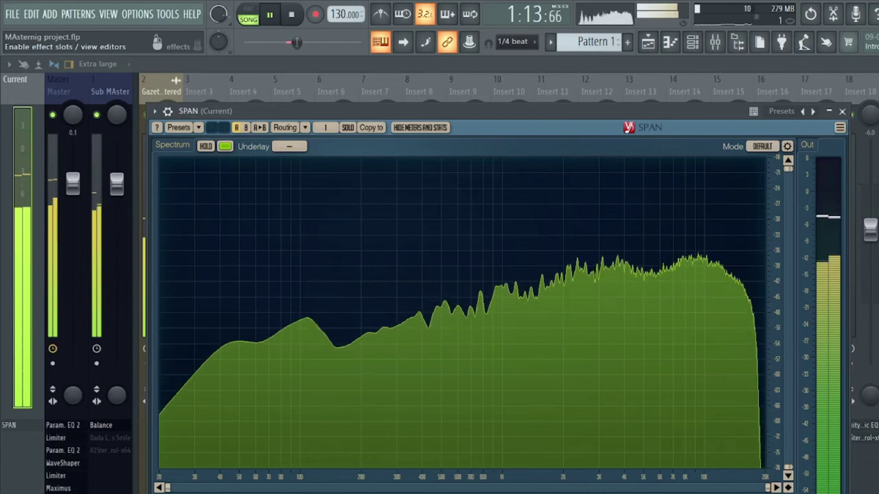
key("space")
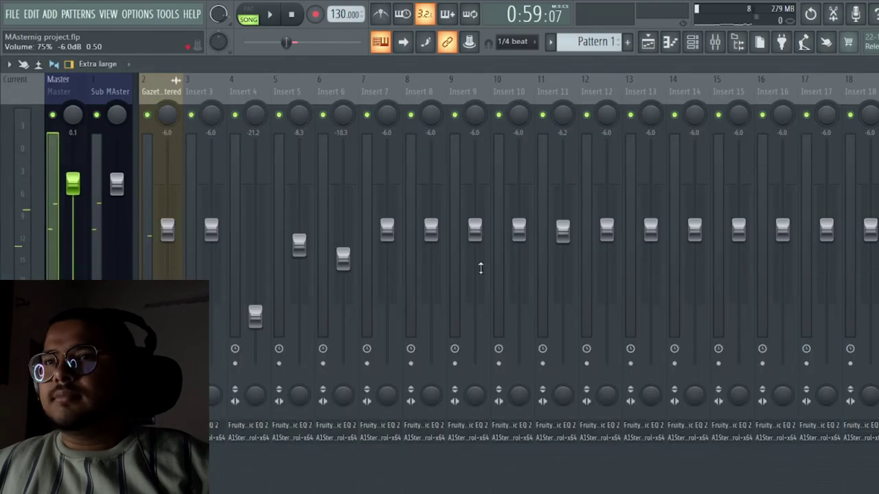
left_click(841, 111)
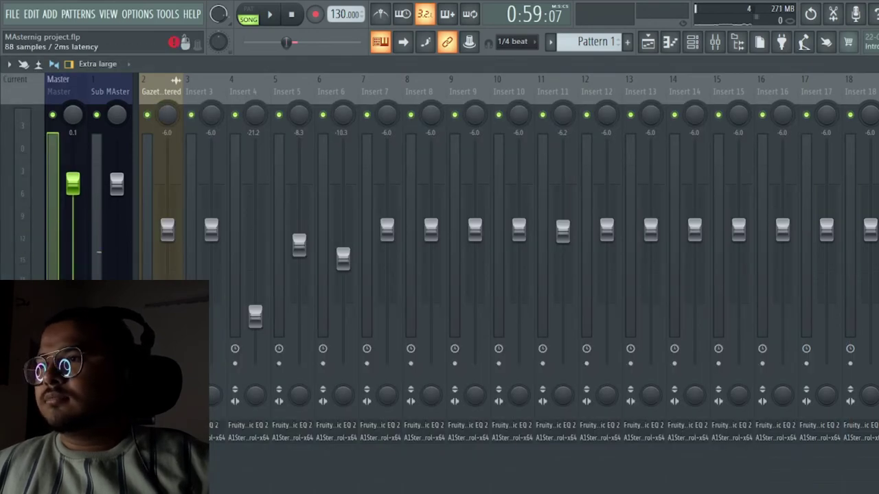
Open the Master's final Fruity Limiter and raise its gain to 4.3 dB while the track plays.
left_click(69, 425)
left_click_drag(352, 161, 394, 281)
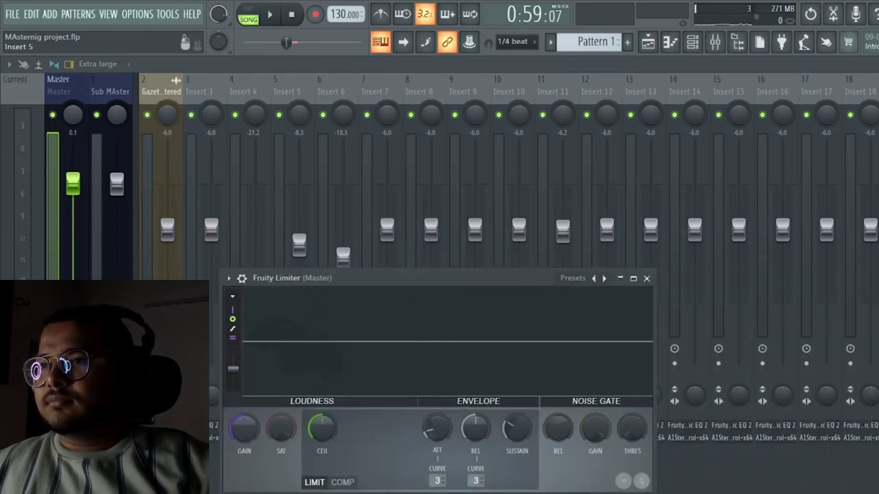
key("space")
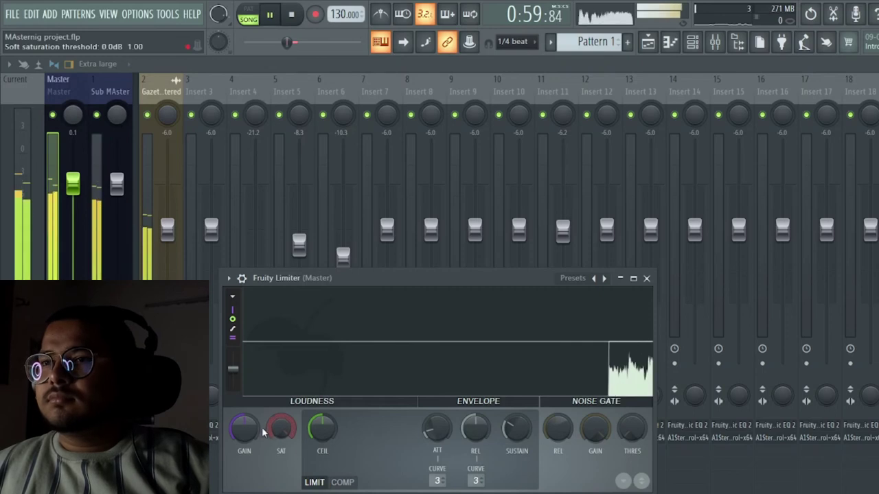
left_click_drag(243, 429, 244, 406)
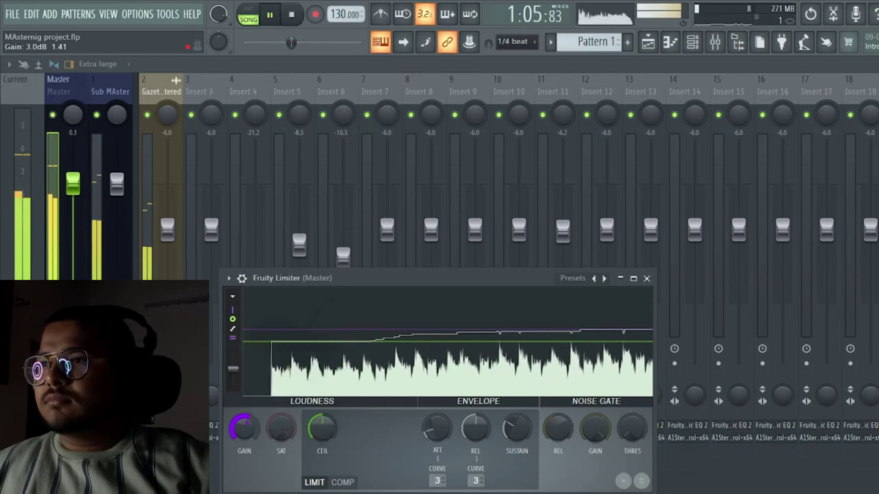
left_click_drag(241, 428, 241, 424)
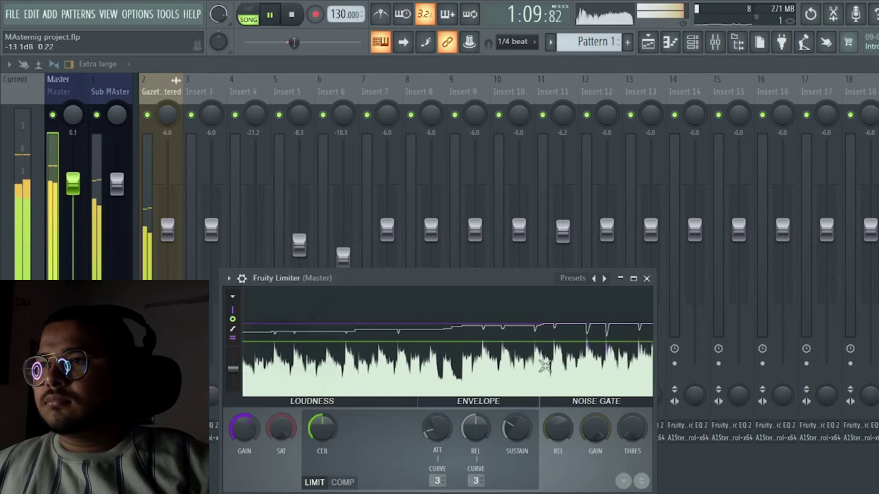
Close the limiter, check the track's spectrum and peak level in SPAN, and stop playback.
left_click(647, 279)
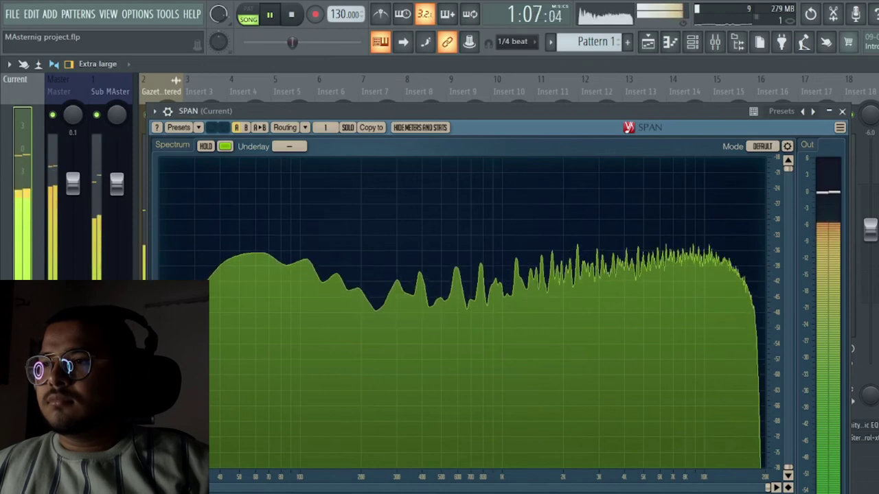
key("space")
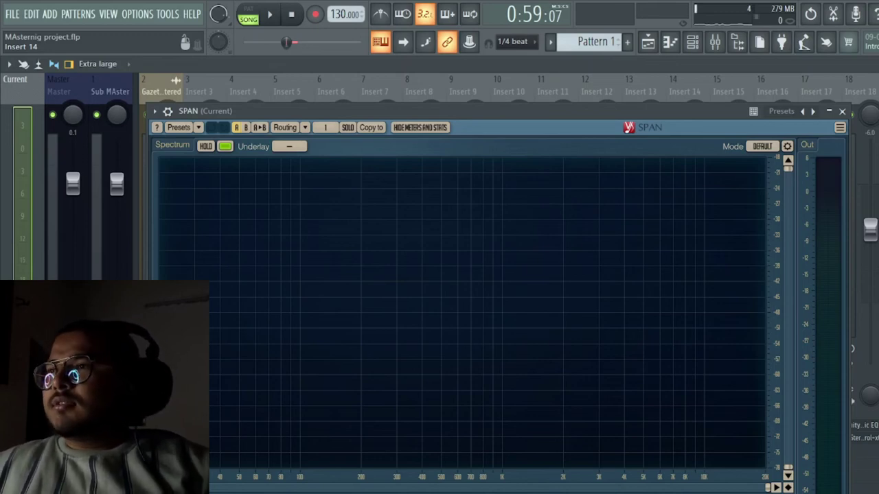
left_click(841, 111)
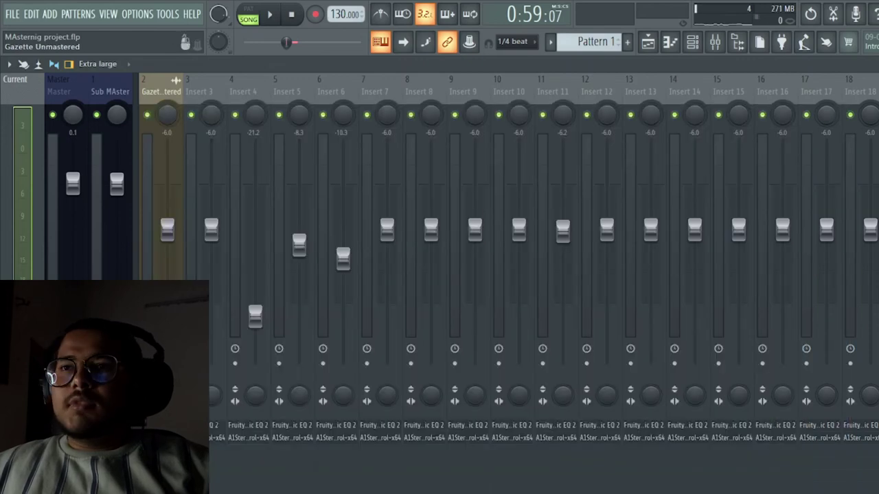
Enable linear phase mode on the three Fruity Parametric EQ 2 instances in the Master channel.
left_click(49, 158)
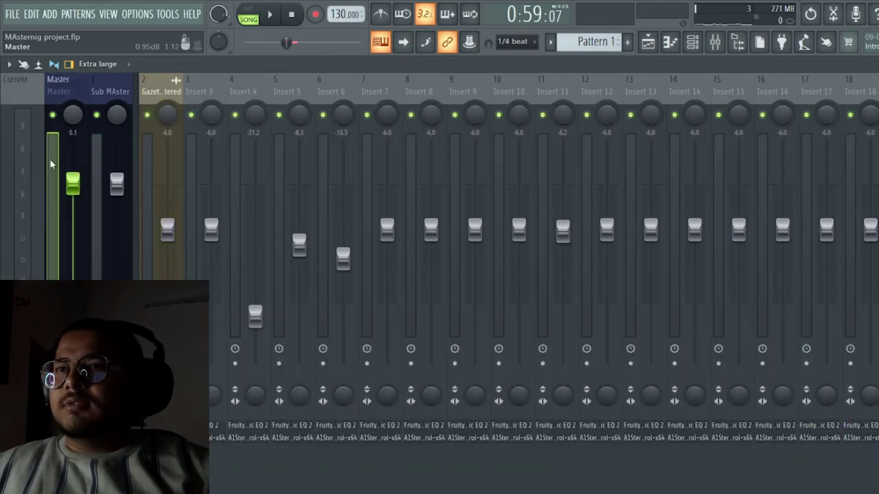
left_click(68, 426)
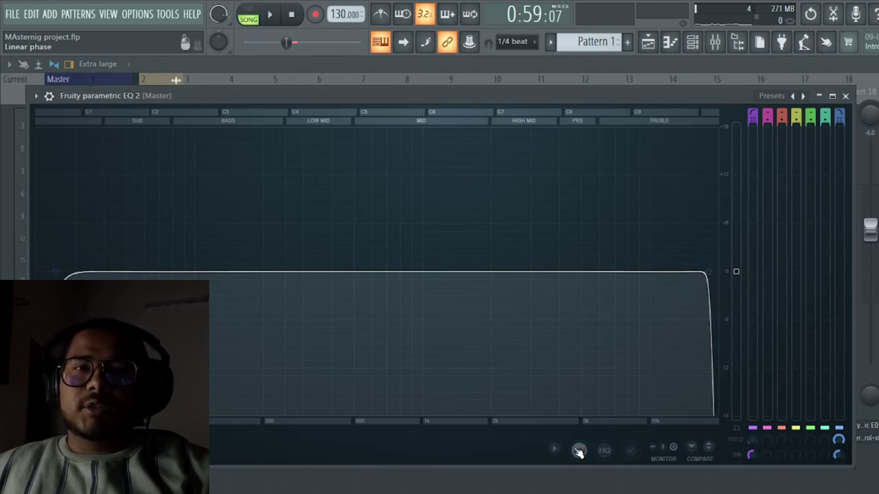
left_click(846, 96)
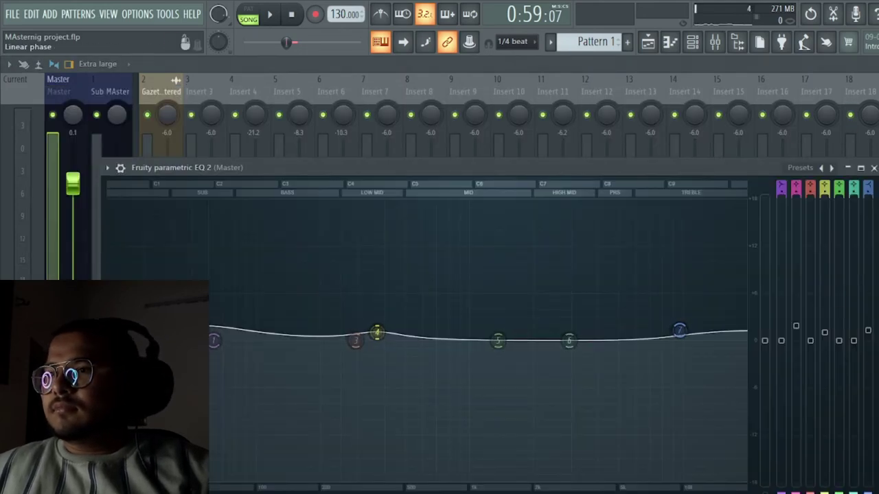
left_click(873, 167)
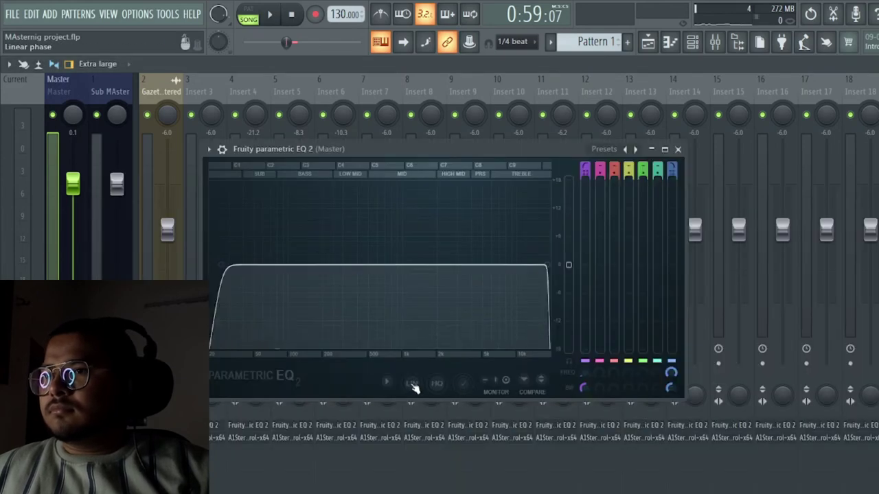
left_click(676, 150)
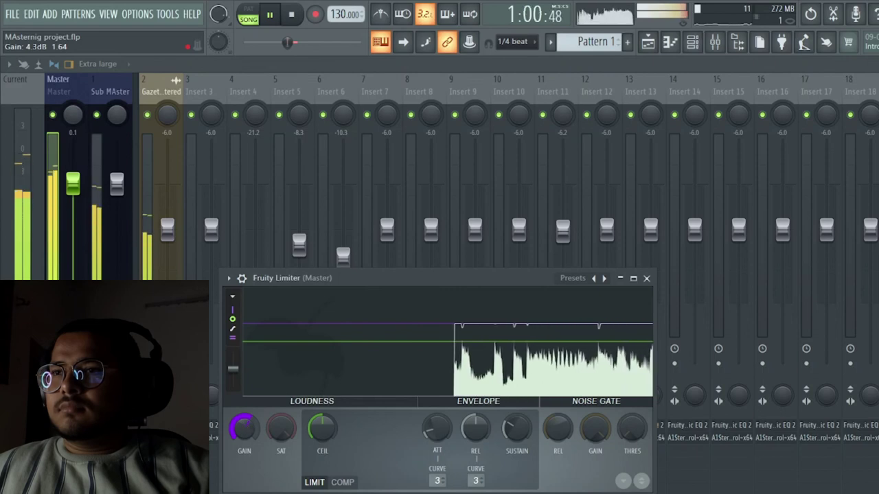
Raise the final Fruity Limiter's gain to 6.1 dB during playback and close the limiter.
left_click_drag(244, 427, 244, 408)
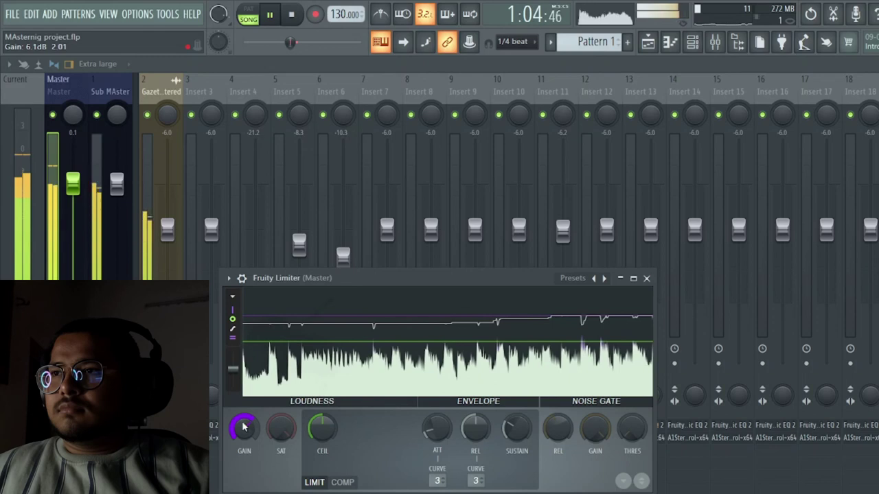
left_click(646, 278)
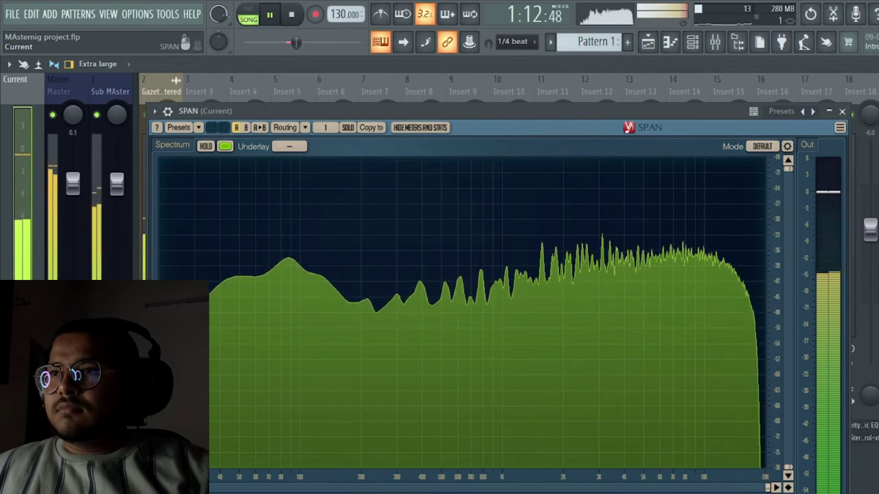
Stop playback, select the Master channel, and show more of the Gazette Unmastered clip in the playlist.
key("space")
left_click(58, 190)
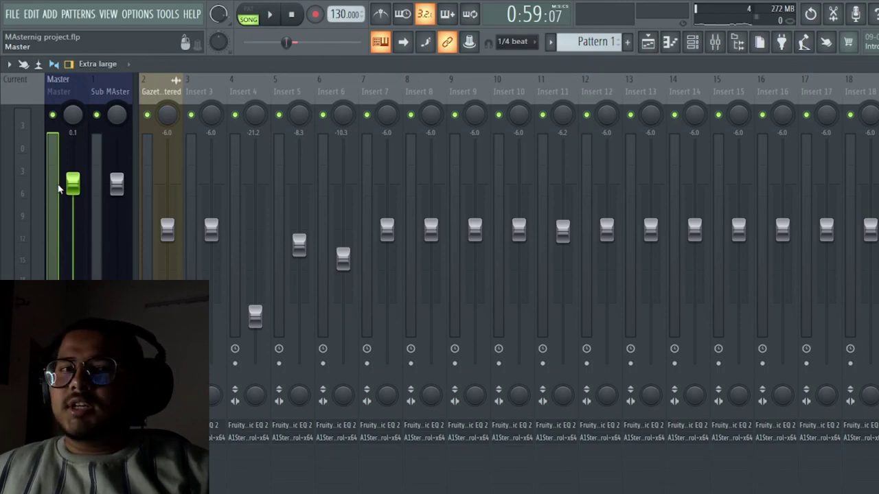
left_click(647, 43)
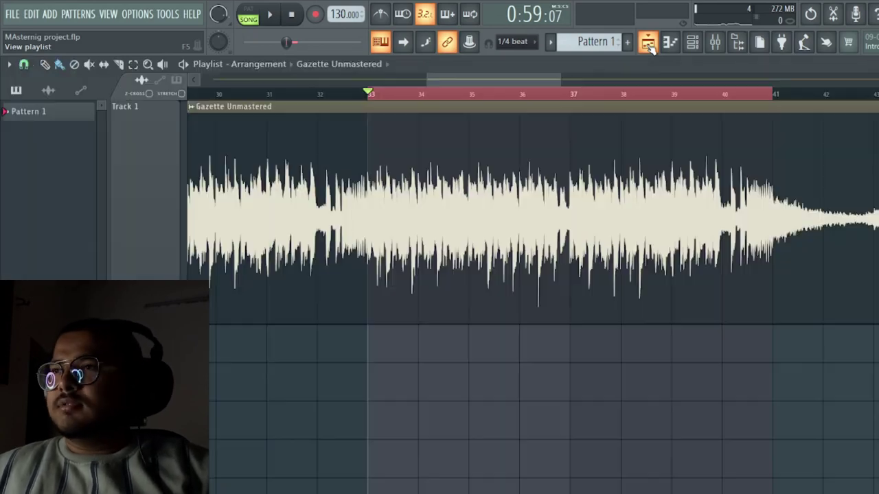
scroll(330, 259, "down", 3)
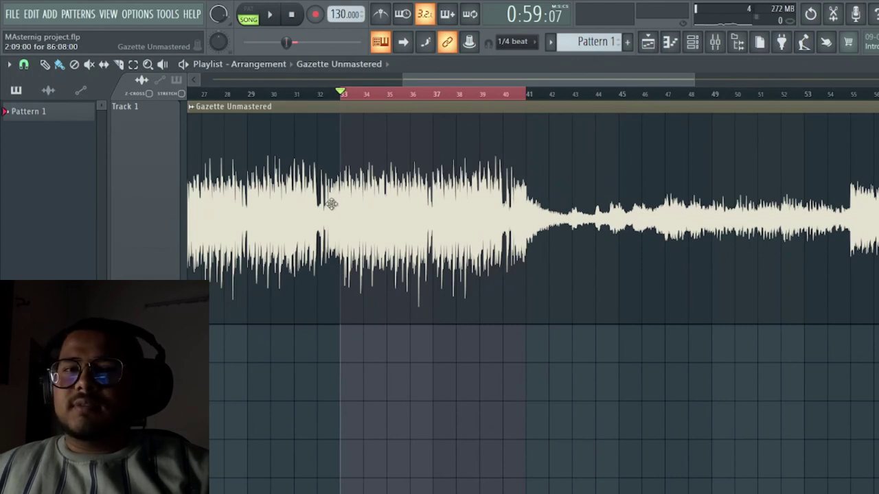
scroll(331, 203, "down", 3)
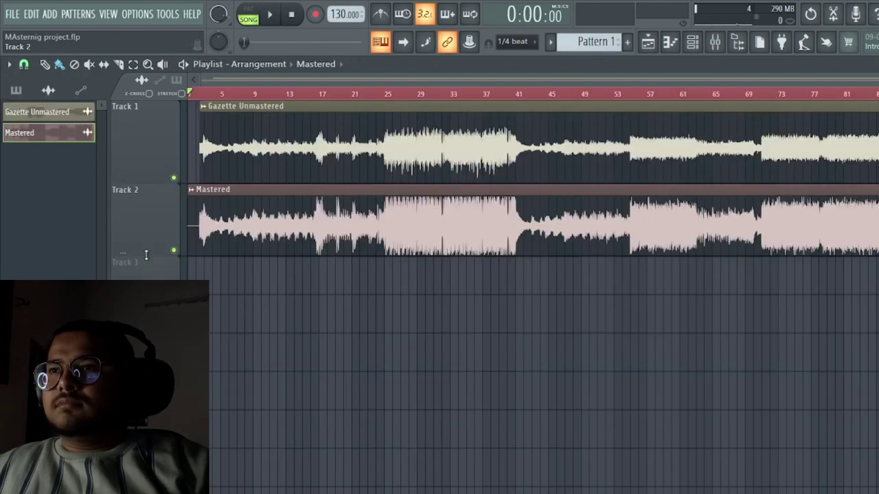
Make Track 2 taller, mute the Gazette Unmastered track, and place SPAN below the Mastered clip while it plays.
left_click_drag(147, 251, 146, 267)
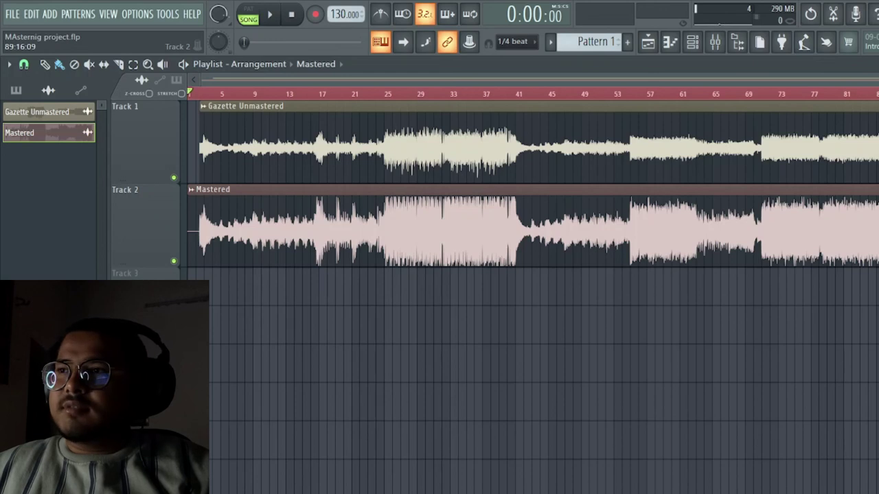
left_click(174, 179)
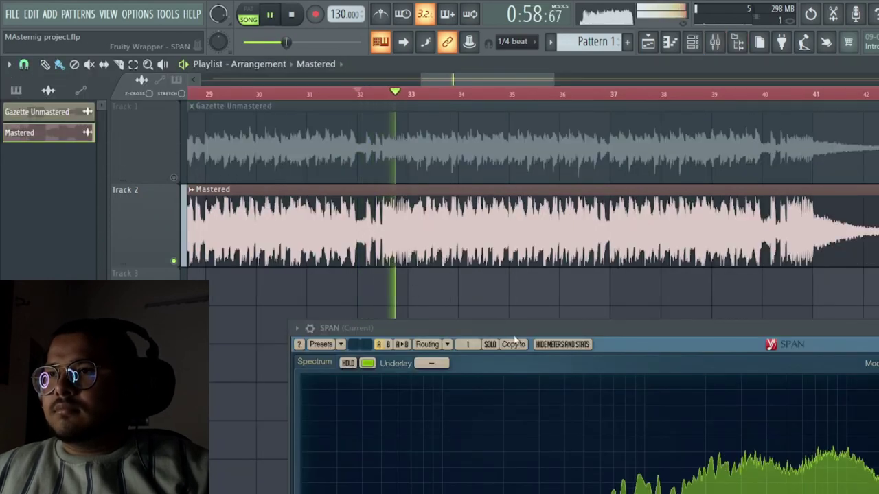
left_click_drag(515, 336, 421, 285)
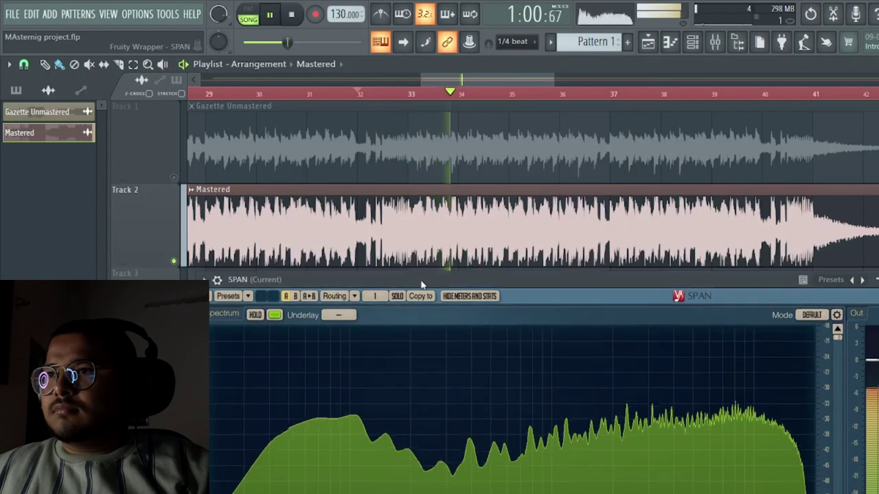